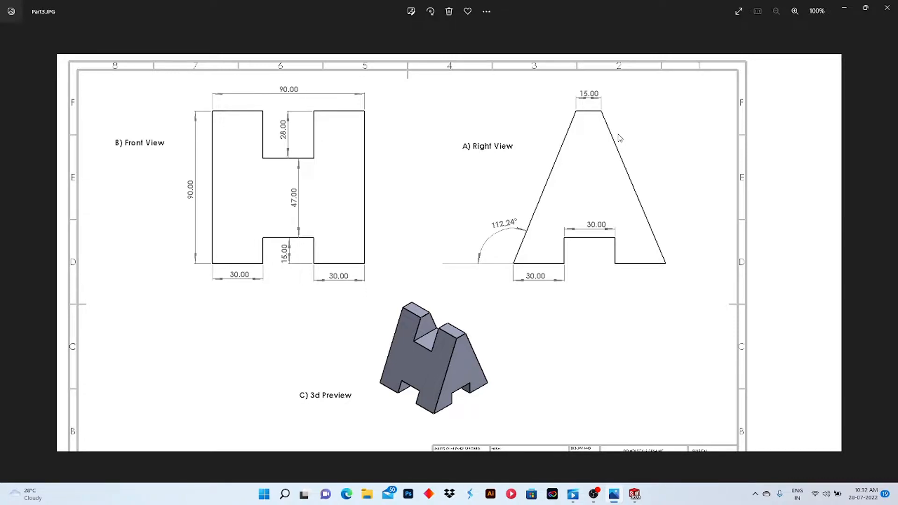
# Switch to SOLIDWORKS, create a new Part document and start a sketch on the Right Plane
pyautogui.click(635, 495)
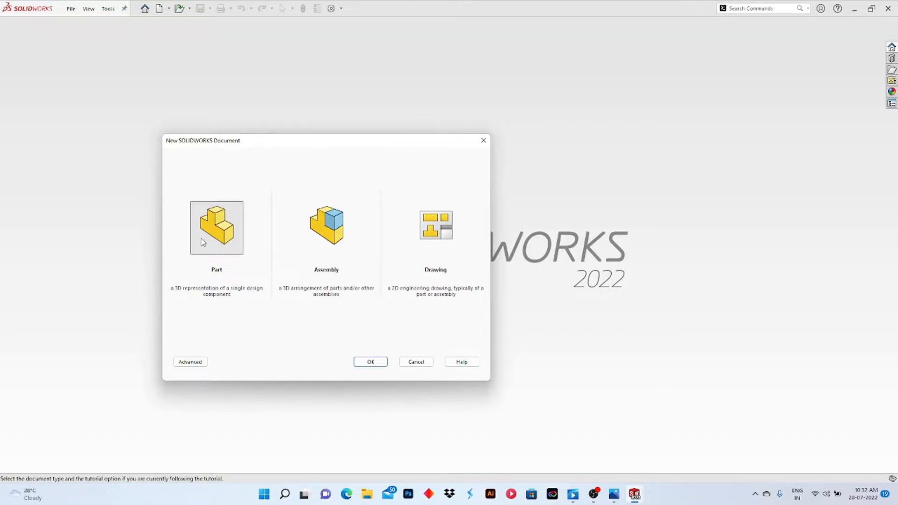
pyautogui.click(357, 362)
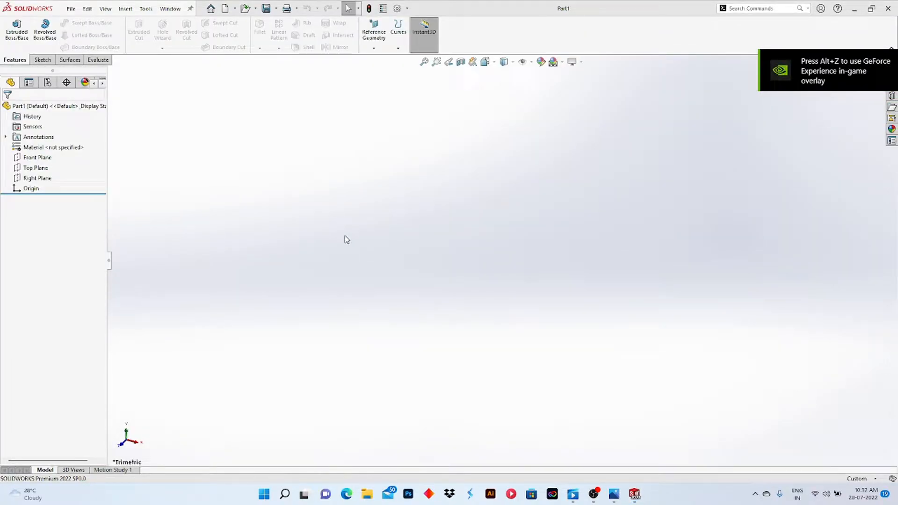
pyautogui.click(42, 180)
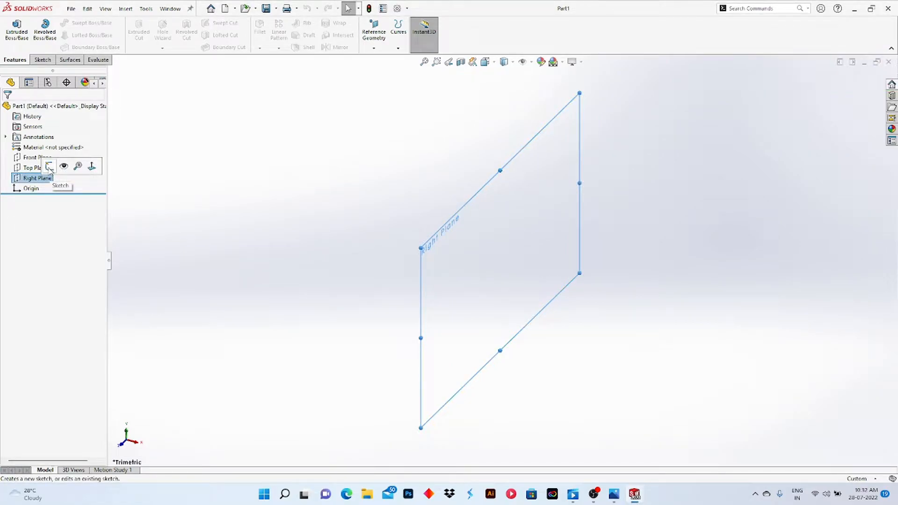
pyautogui.click(49, 166)
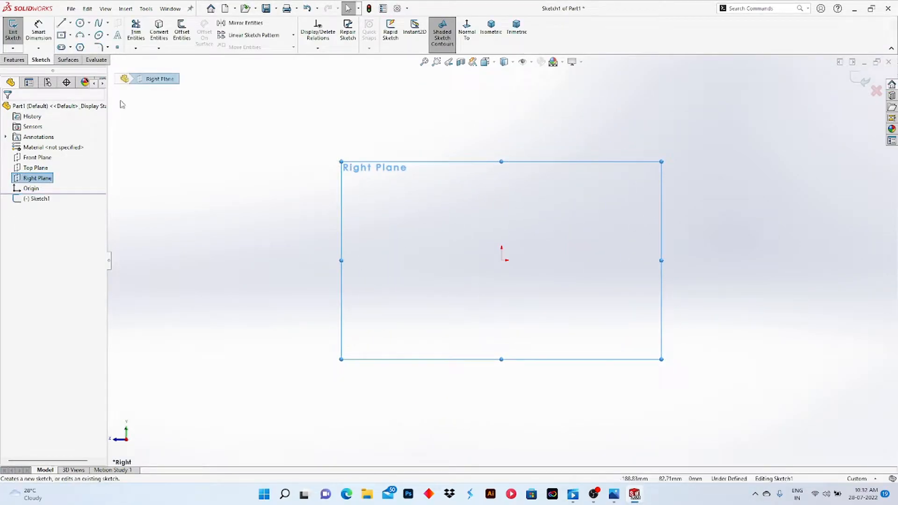
# Draw a vertical construction centerline about 100 mm long upward from the origin
pyautogui.click(70, 22)
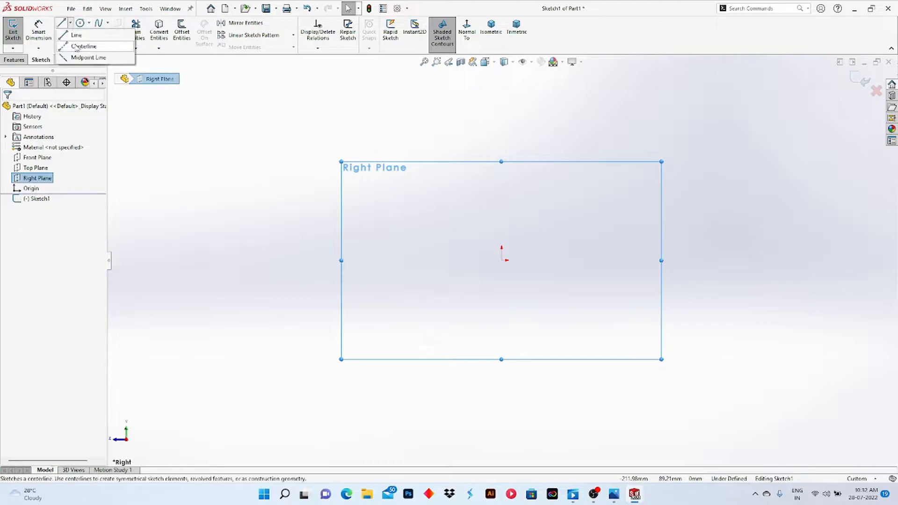
pyautogui.click(82, 45)
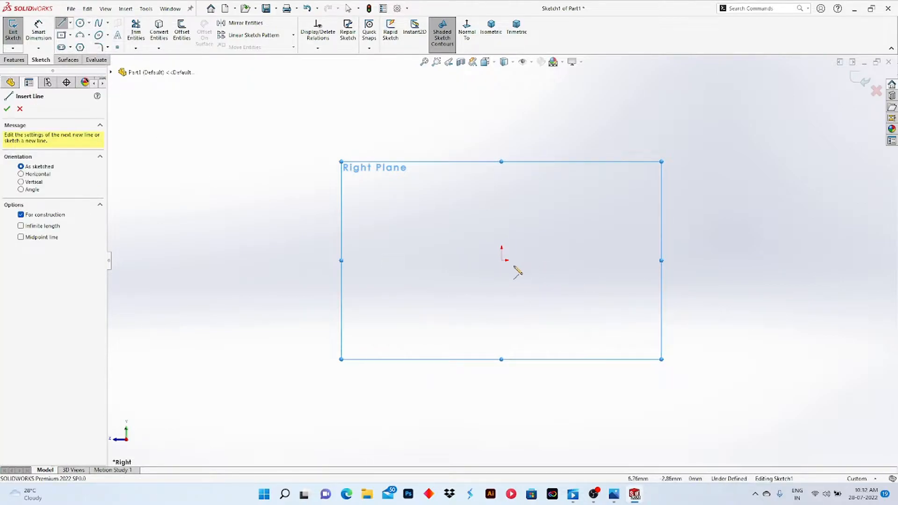
pyautogui.click(502, 260)
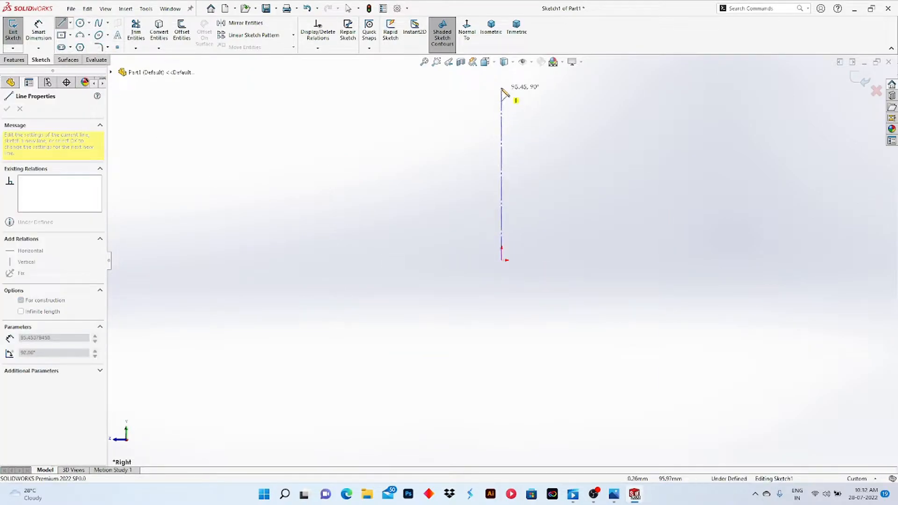
pyautogui.click(502, 76)
pyautogui.rightClick(576, 131)
pyautogui.click(588, 132)
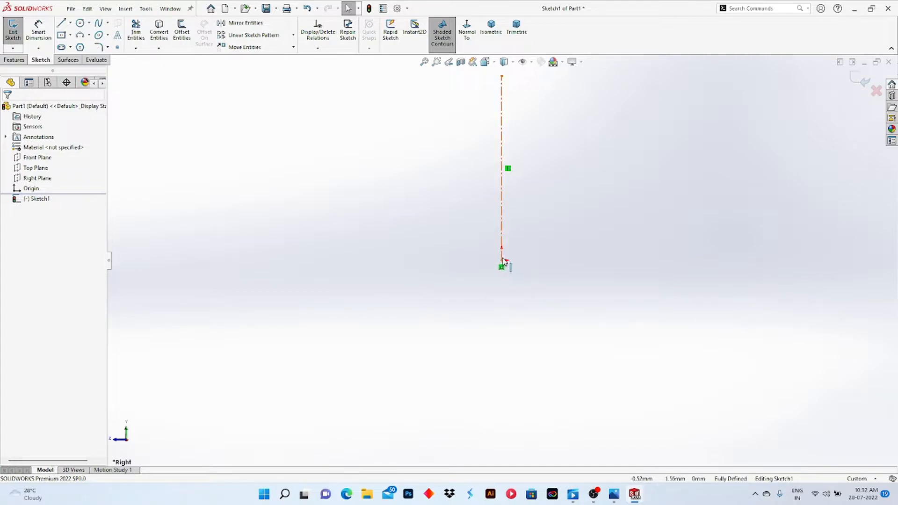
# Draw a horizontal construction centerline leftward from the origin, slightly shorter than the vertical centerline
pyautogui.click(502, 262)
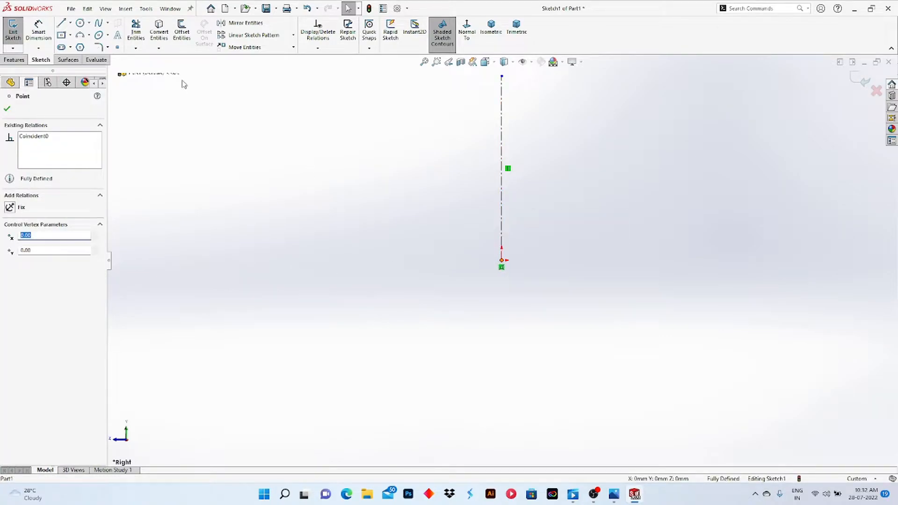
pyautogui.click(70, 23)
pyautogui.click(80, 47)
pyautogui.click(502, 261)
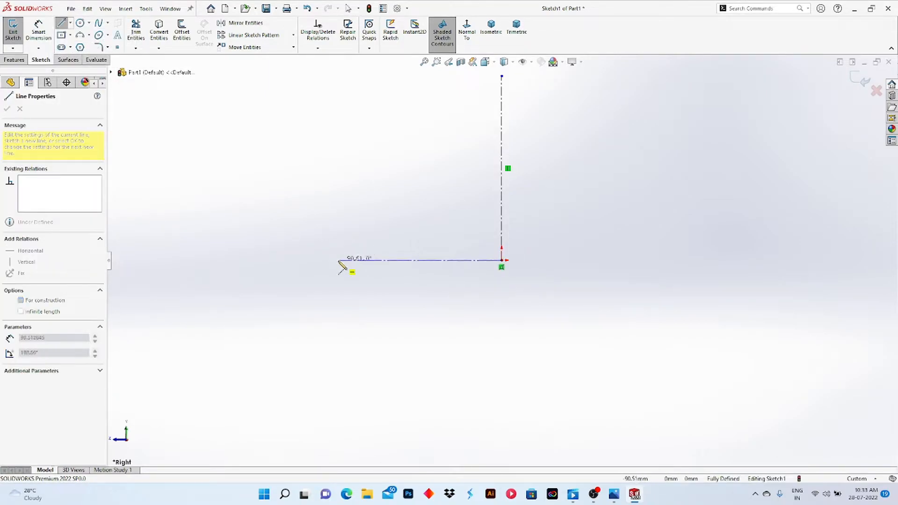
pyautogui.click(327, 261)
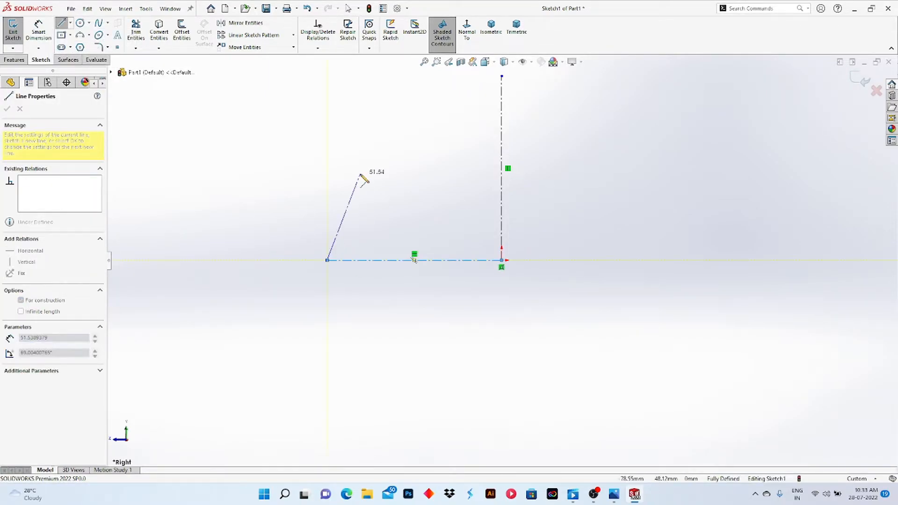
pyautogui.press('Escape')
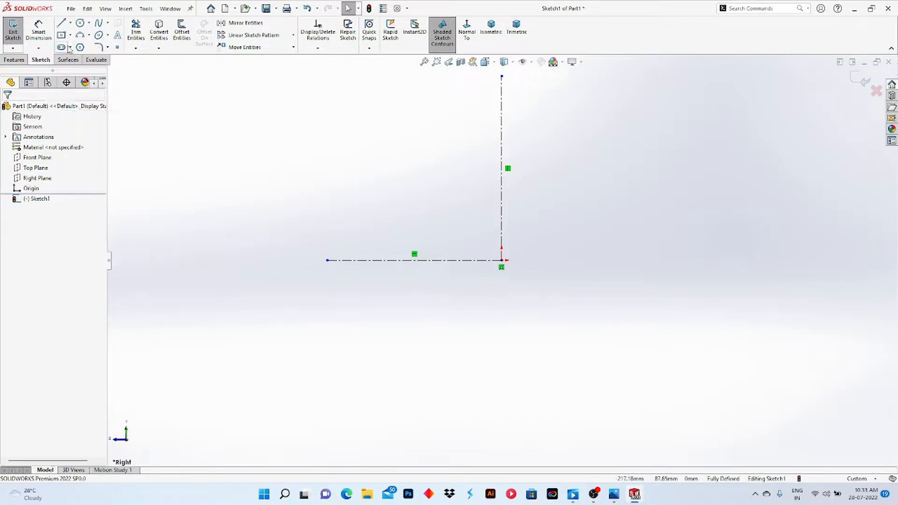
# Sketch the A profile's base on the horizontal axis: a left foot about 35 mm long, a rectangular notch about 47 mm wide and a right foot
pyautogui.click(61, 23)
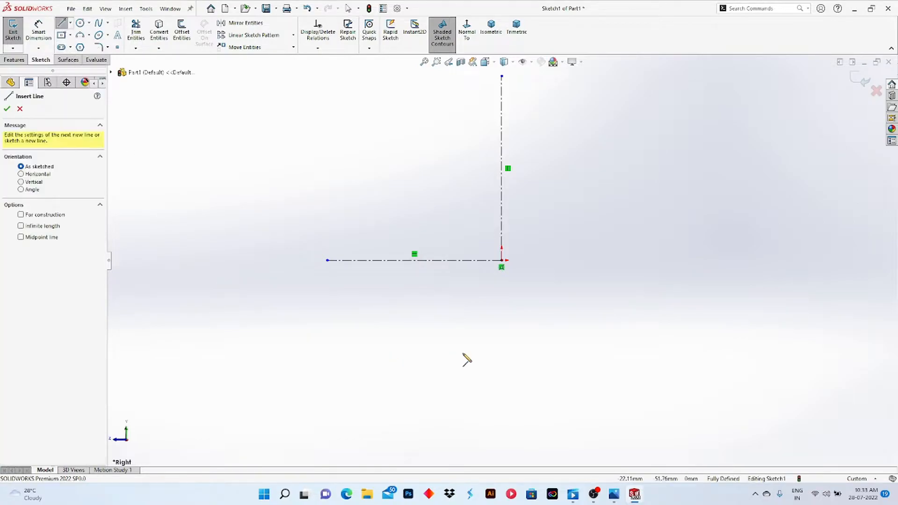
pyautogui.click(388, 261)
pyautogui.click(450, 260)
pyautogui.click(451, 220)
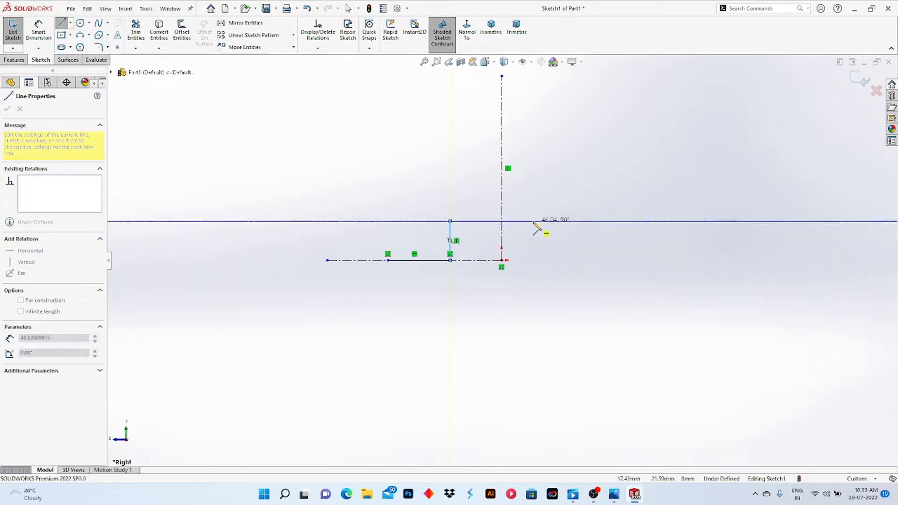
pyautogui.click(547, 221)
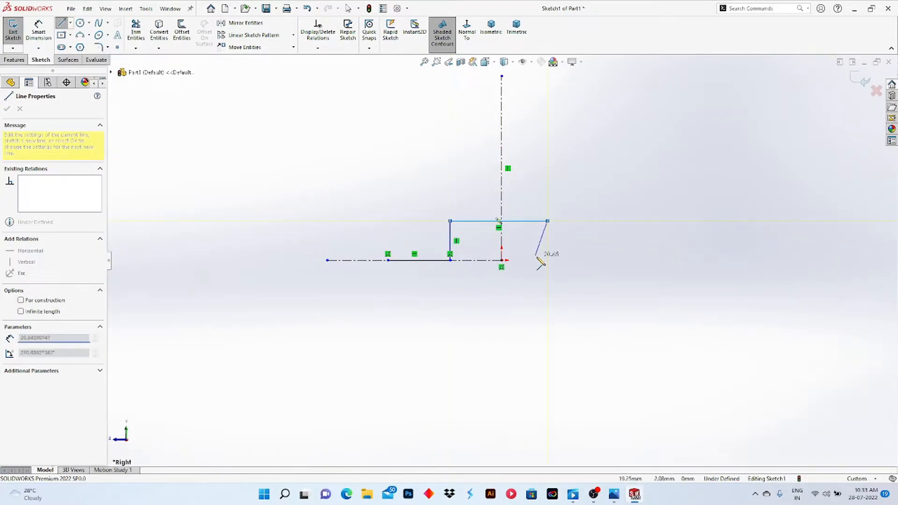
pyautogui.click(548, 260)
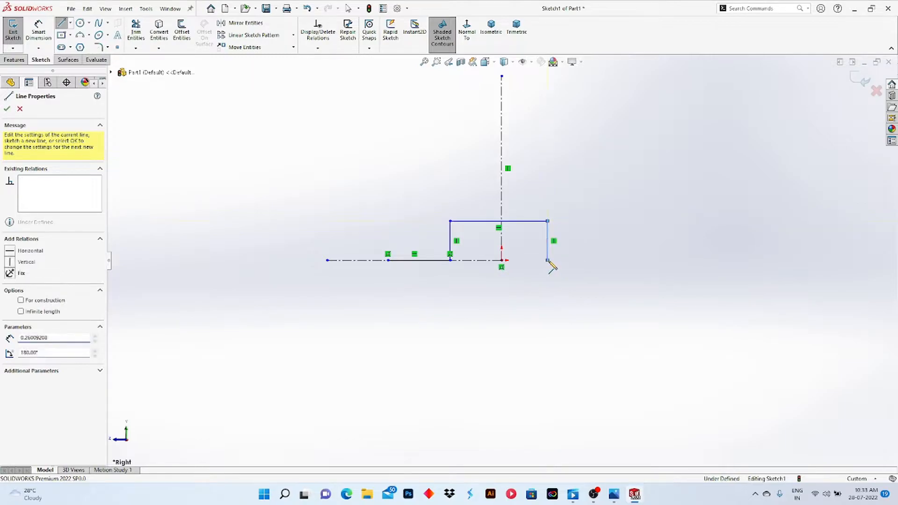
pyautogui.click(614, 260)
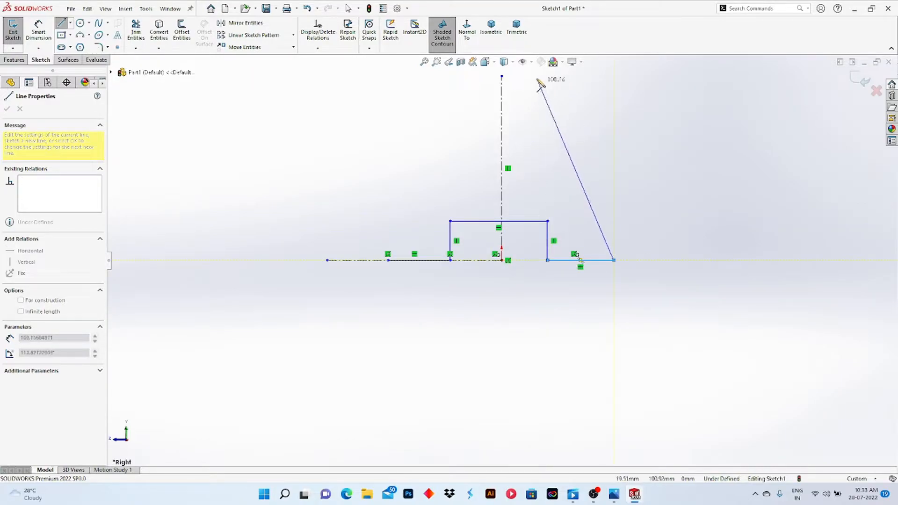
# Close the A profile with a right sloping side, a flat edge across the vertical centerline's upper end and a left sloping side
pyautogui.click(535, 76)
pyautogui.click(476, 75)
pyautogui.click(388, 260)
pyautogui.rightClick(358, 195)
pyautogui.click(371, 196)
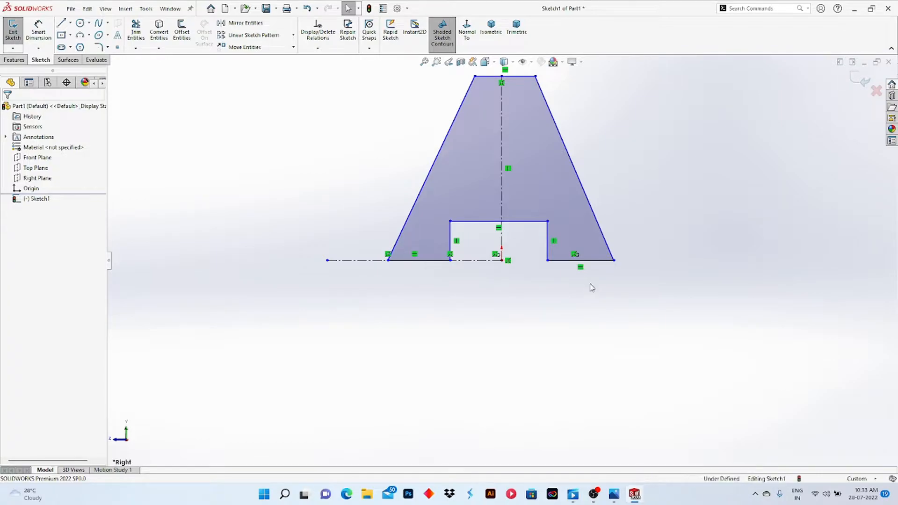
# Delete all relations listed for the horizontal centerline and the left foot's inner corner point
pyautogui.doubleClick(452, 256)
pyautogui.click(63, 215)
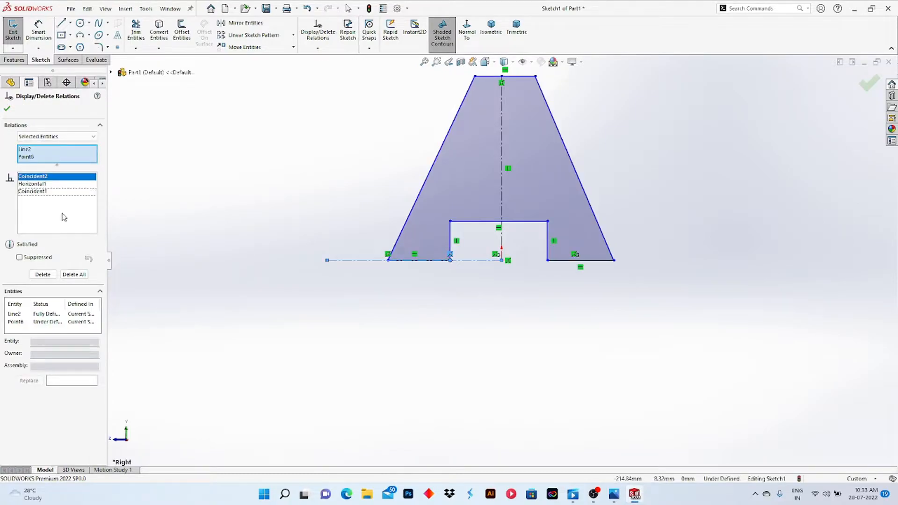
pyautogui.click(75, 274)
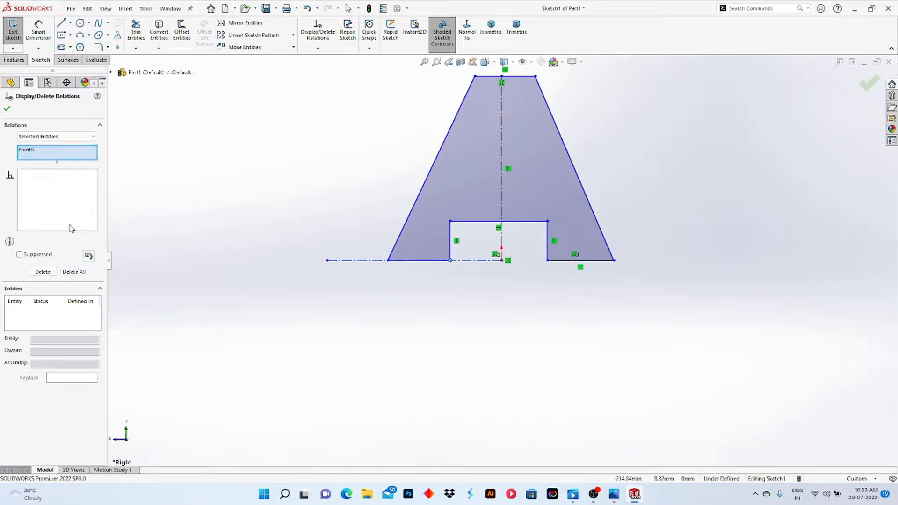
pyautogui.click(7, 109)
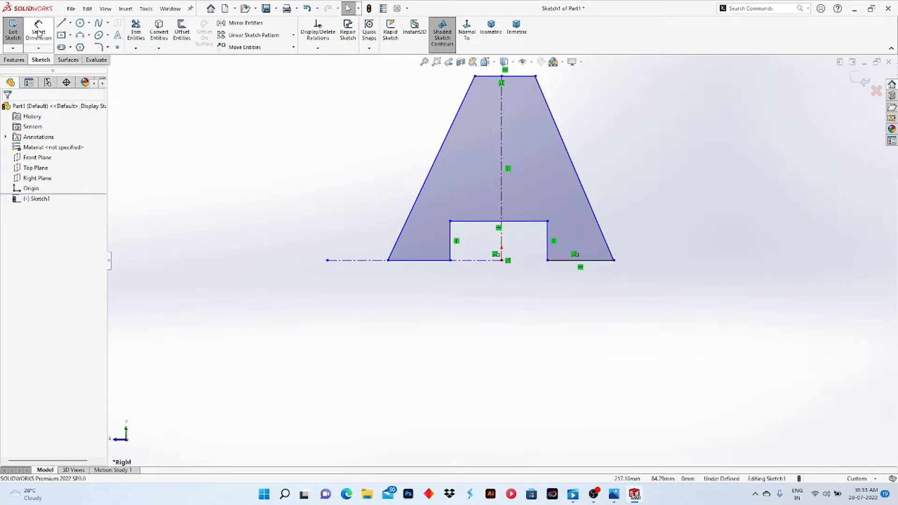
# Dimension the left foot's bottom edge and set its length to 30 mm
pyautogui.click(39, 32)
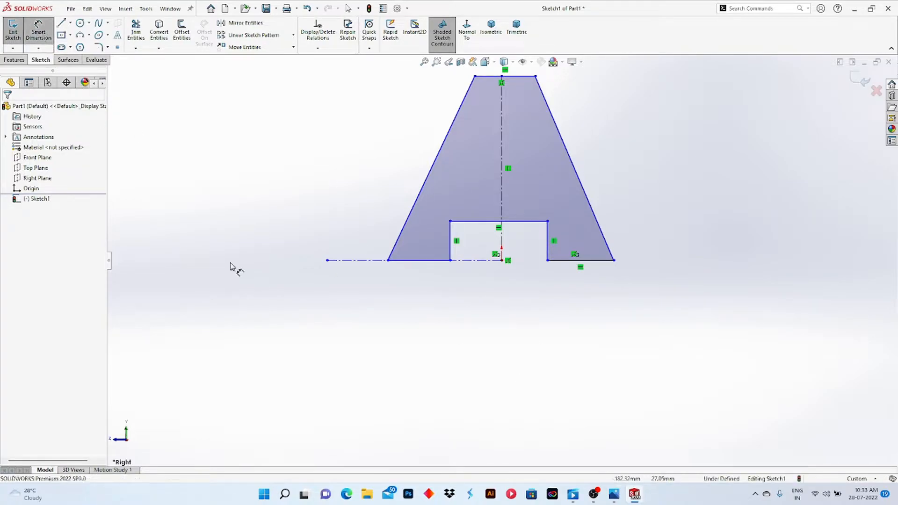
pyautogui.click(428, 261)
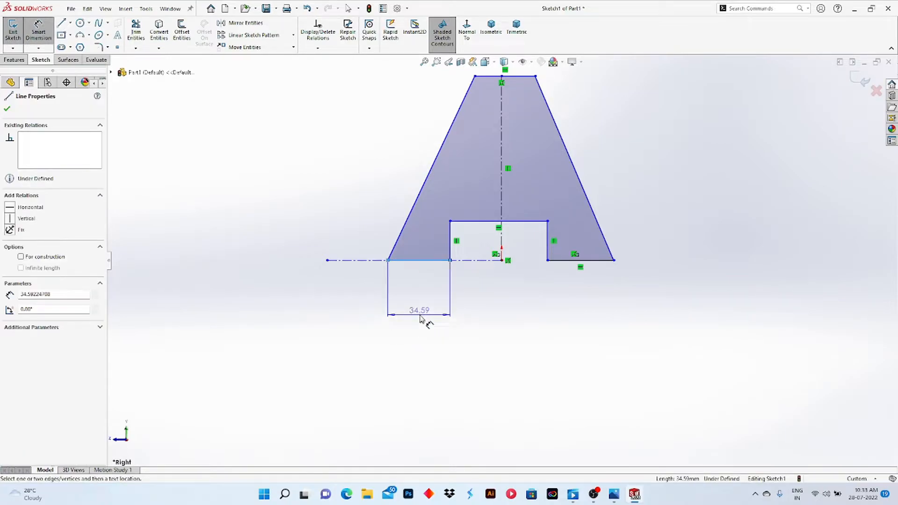
pyautogui.click(423, 368)
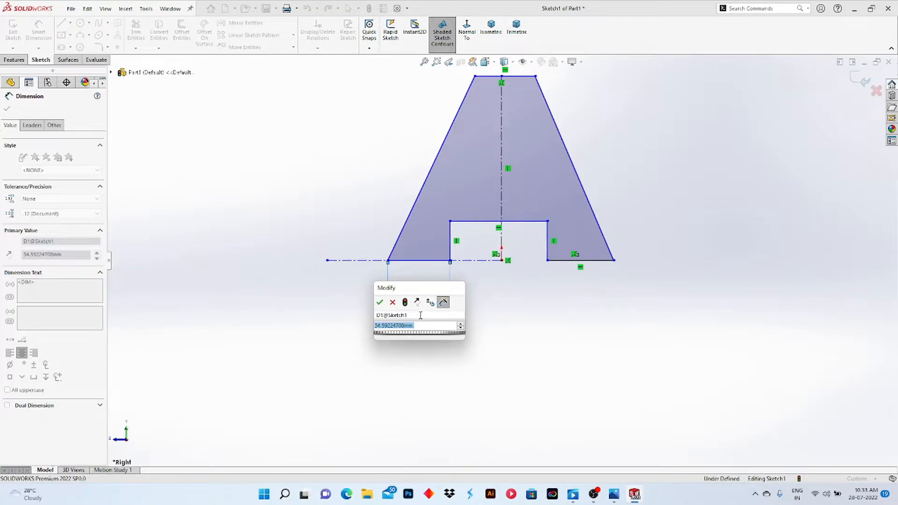
pyautogui.write('30')
pyautogui.press('Return')
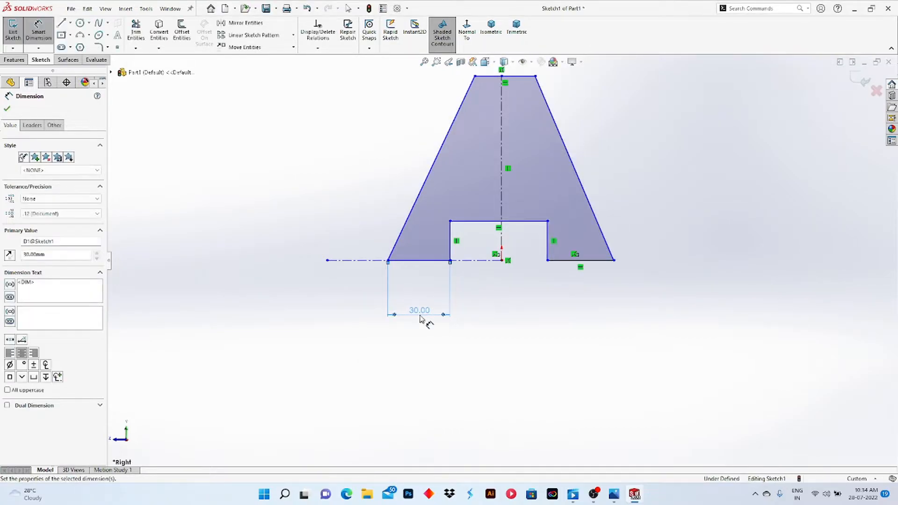
# Dimension the width of the notch's upper edge, accepting its current value
pyautogui.click(525, 222)
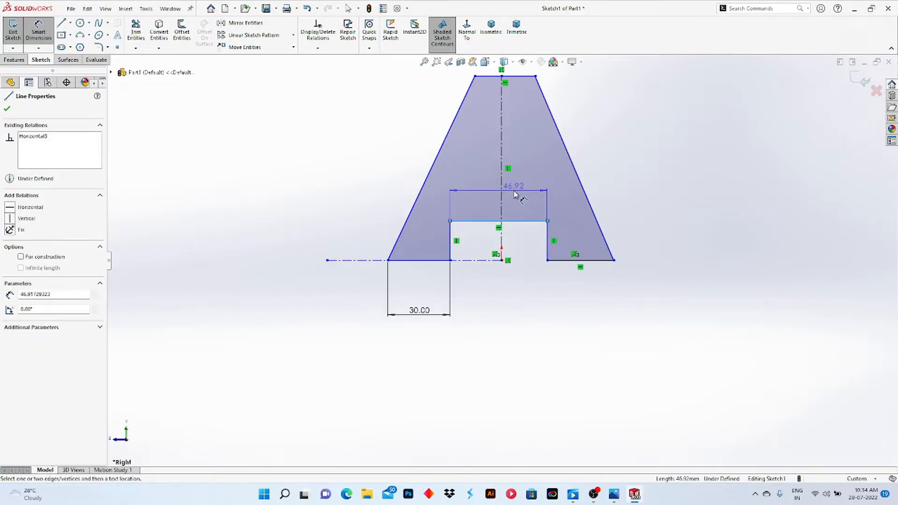
pyautogui.click(514, 194)
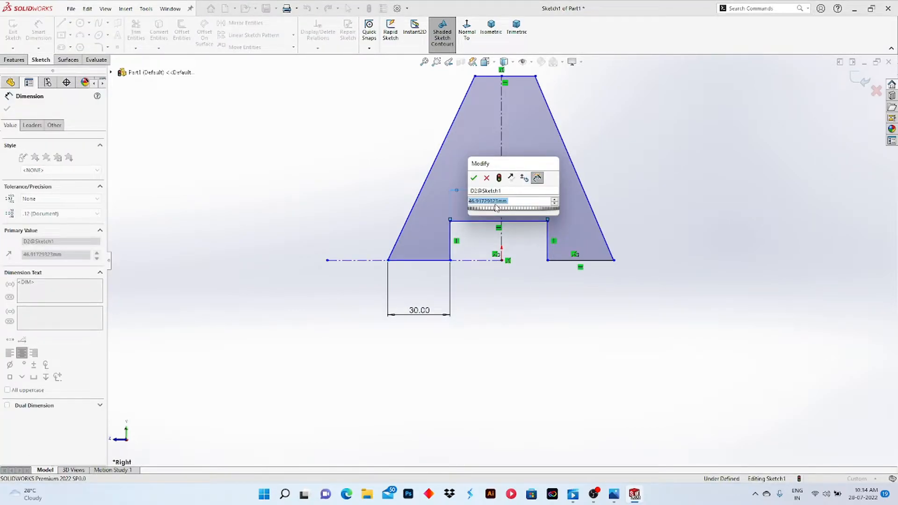
pyautogui.click(474, 177)
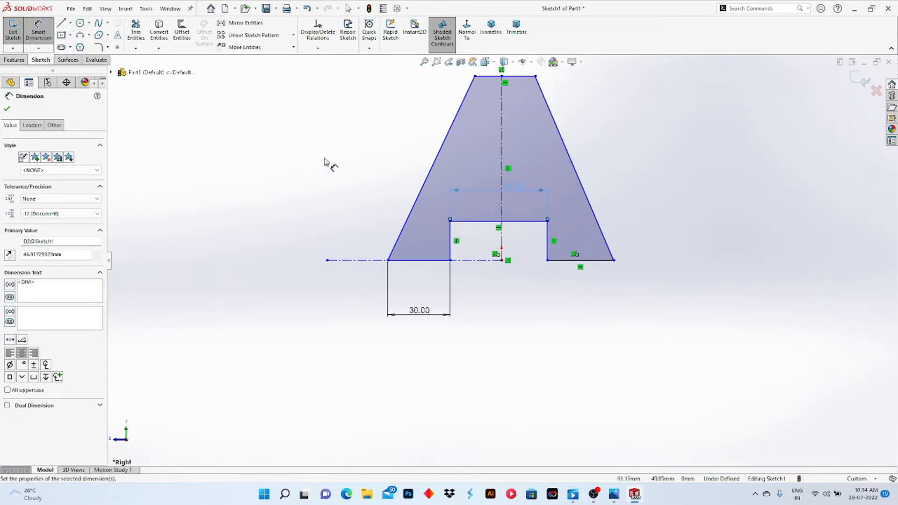
pyautogui.click(39, 31)
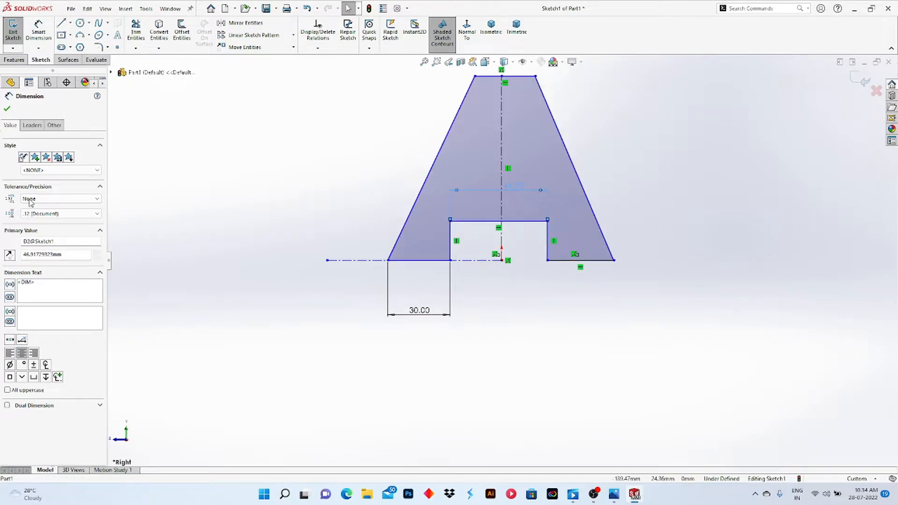
pyautogui.click(7, 108)
# Delete the width dimension from the notch's upper edge
pyautogui.click(475, 194)
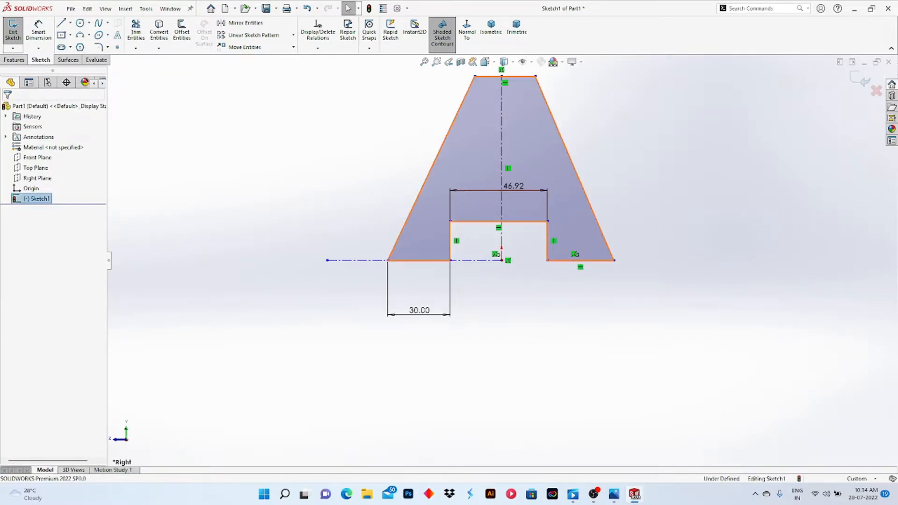
pyautogui.click(246, 84)
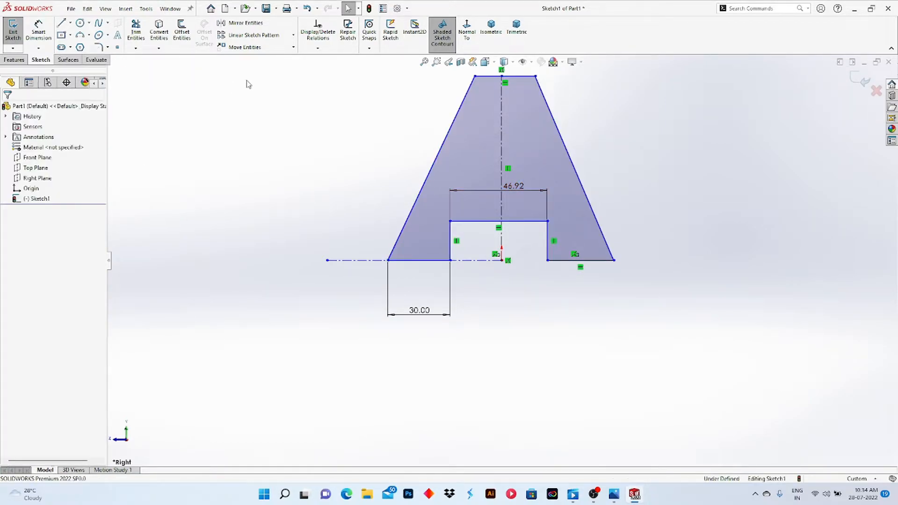
pyautogui.click(470, 193)
pyautogui.press('Delete')
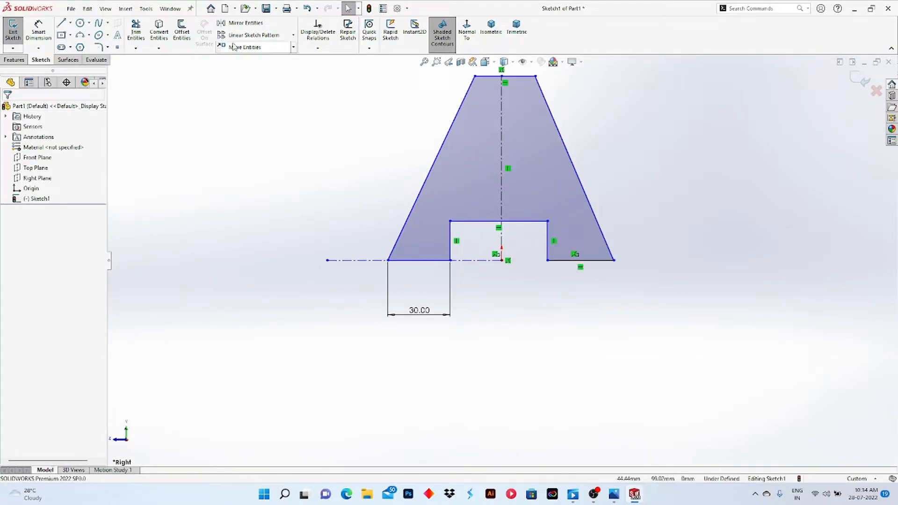
# Dimension the angle between the horizontal centerline and the left slanted edge and set it to 113°
pyautogui.click(38, 29)
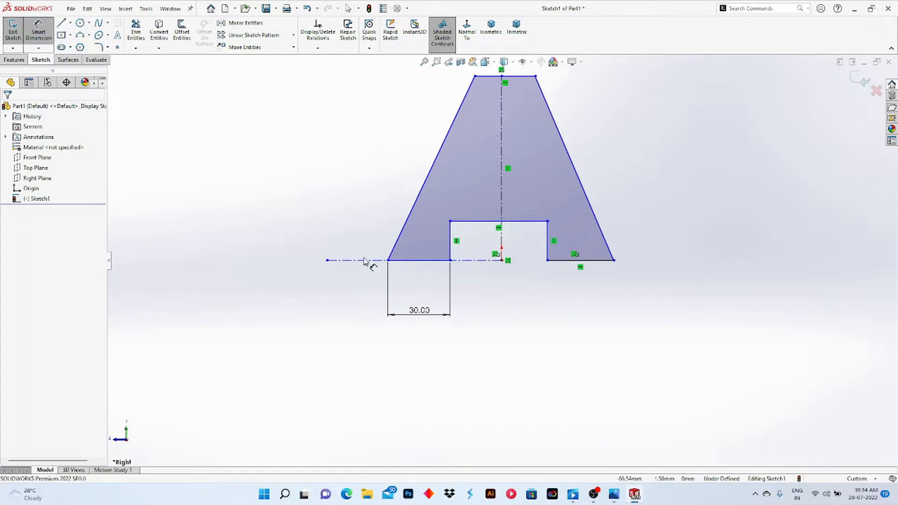
pyautogui.click(367, 261)
pyautogui.click(402, 234)
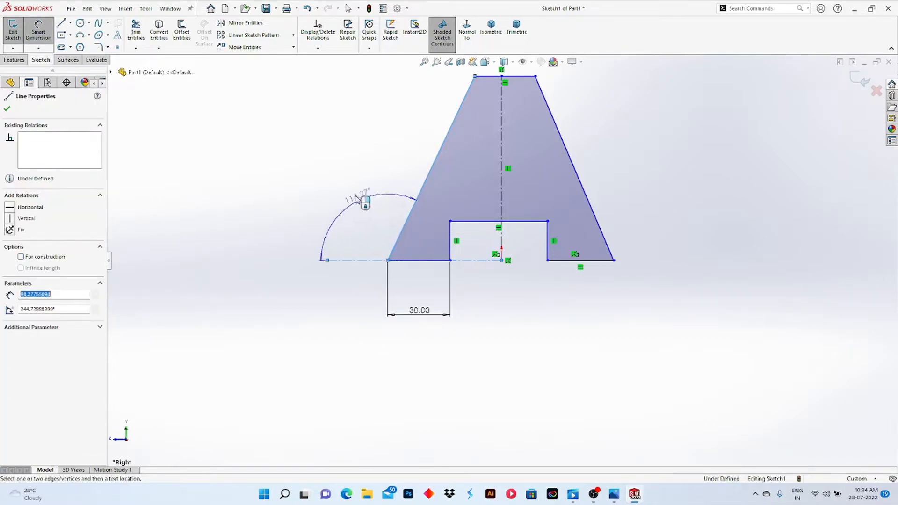
pyautogui.click(359, 200)
pyautogui.write('113')
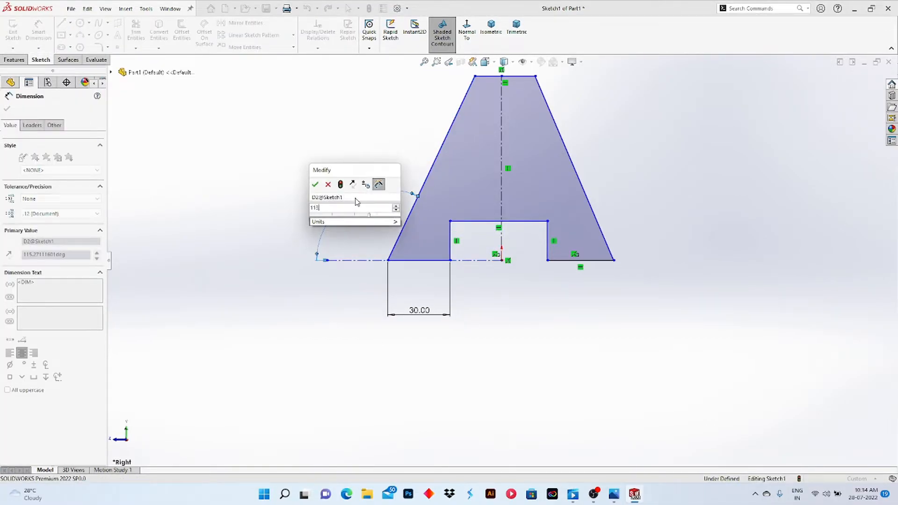
pyautogui.press('Return')
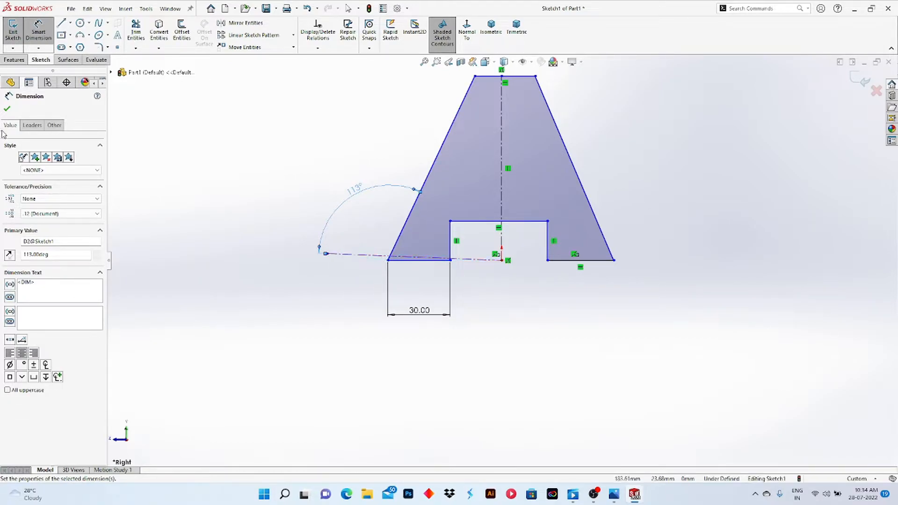
pyautogui.click(9, 109)
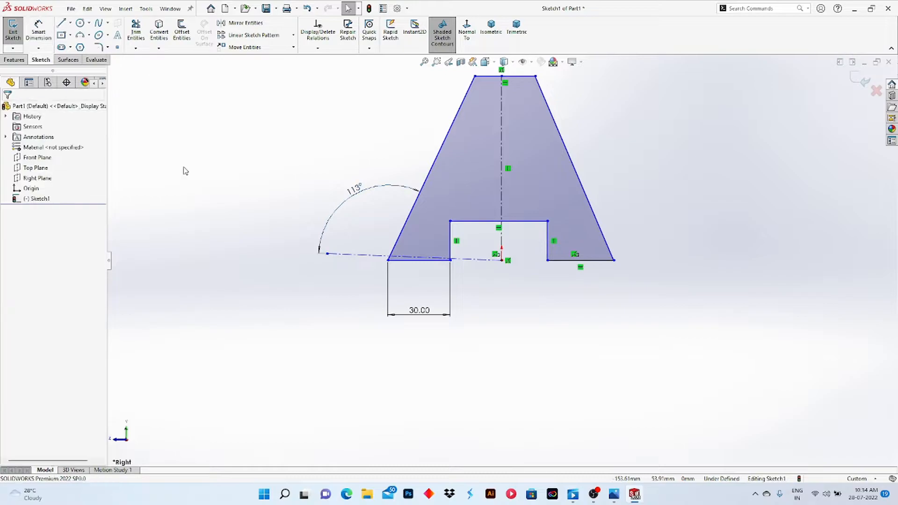
# Make the left foot's outer corner point coincident with the horizontal centerline
pyautogui.click(369, 256)
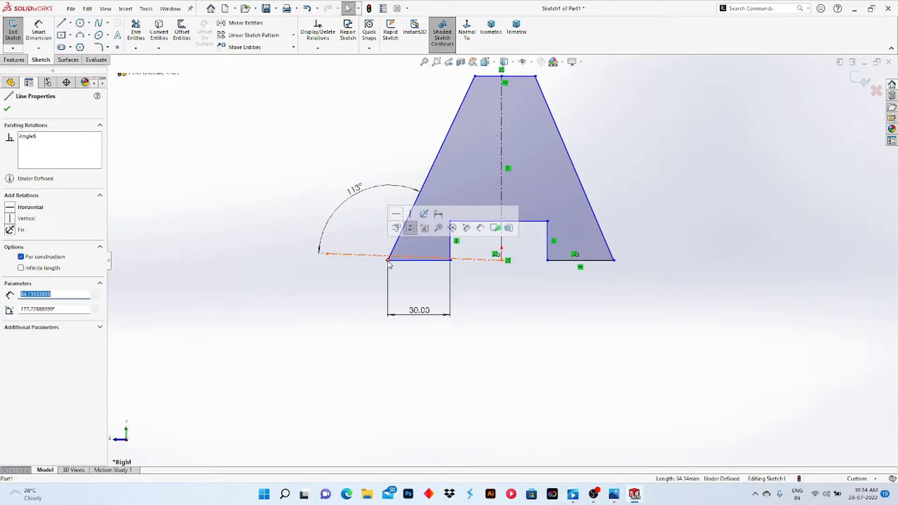
pyautogui.click(388, 261)
pyautogui.keyDown('ctrl'); pyautogui.click(394, 261); pyautogui.keyUp('ctrl')
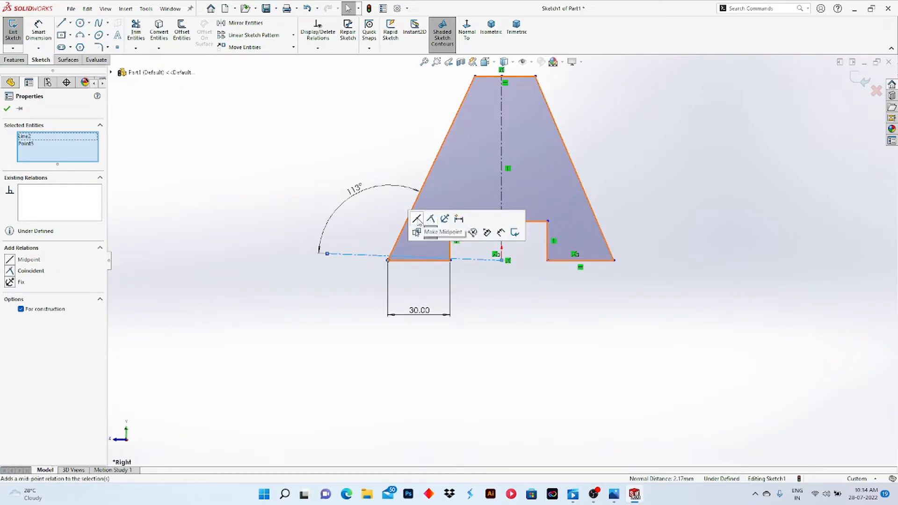
pyautogui.click(432, 220)
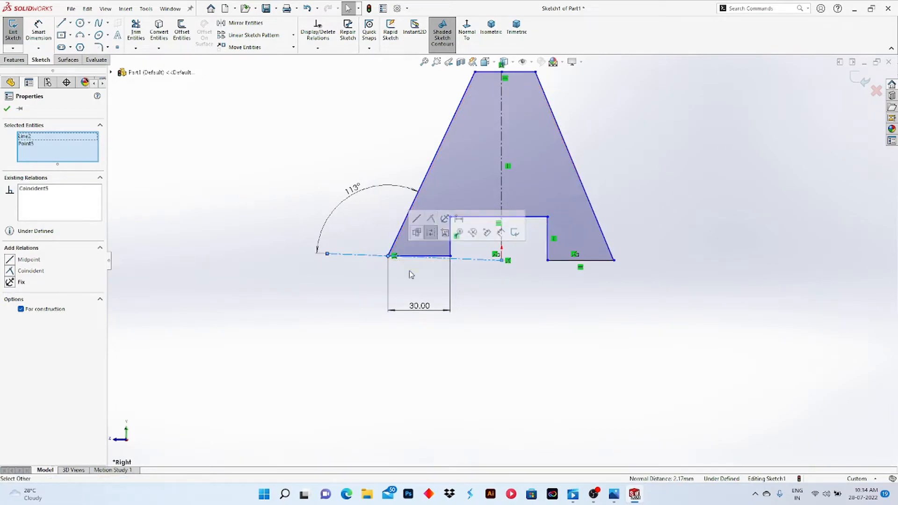
# Make the left foot's inner corner point coincident with the horizontal centerline
pyautogui.keyDown('ctrl'); pyautogui.click(451, 256); pyautogui.keyUp('ctrl')
pyautogui.keyDown('ctrl'); pyautogui.click(502, 260); pyautogui.keyUp('ctrl')
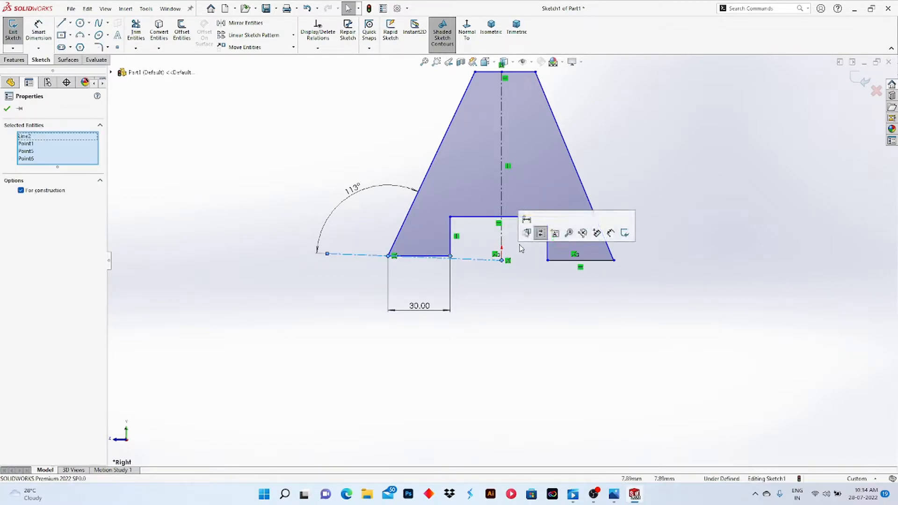
pyautogui.click(475, 282)
pyautogui.click(450, 257)
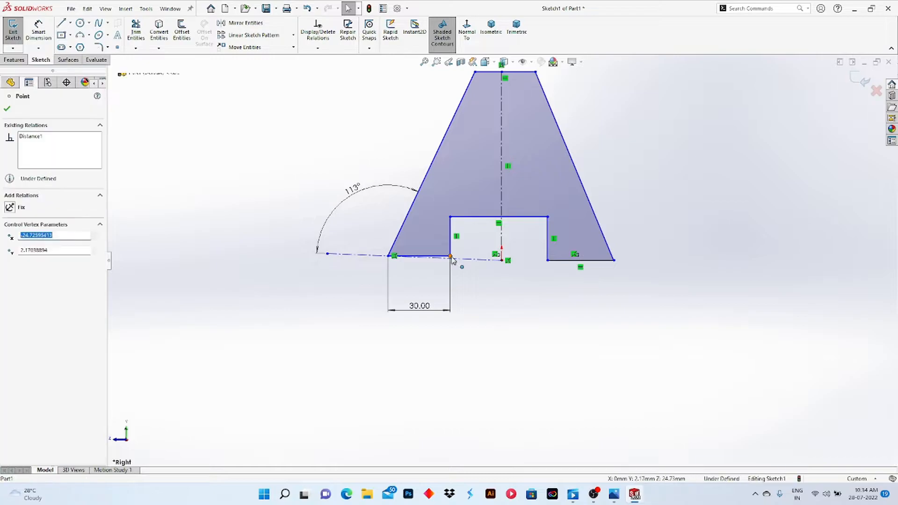
pyautogui.keyDown('ctrl'); pyautogui.click(476, 258); pyautogui.keyUp('ctrl')
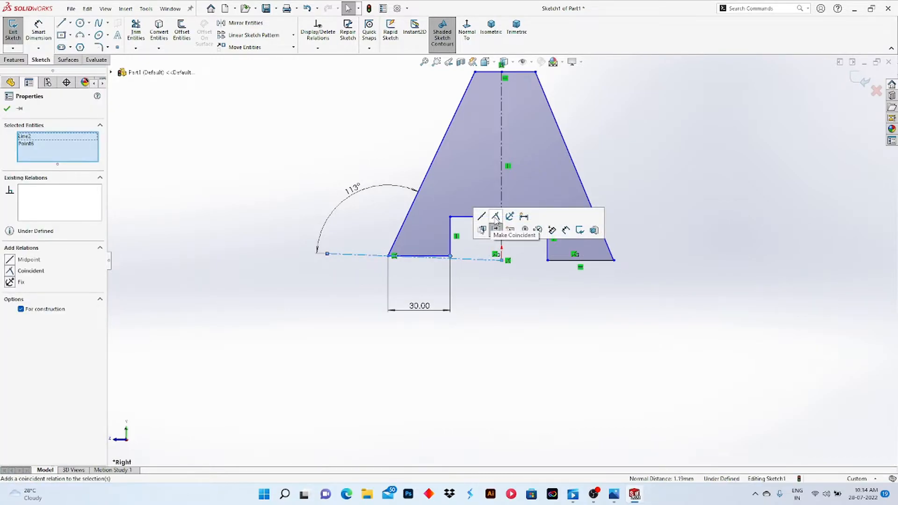
pyautogui.click(496, 223)
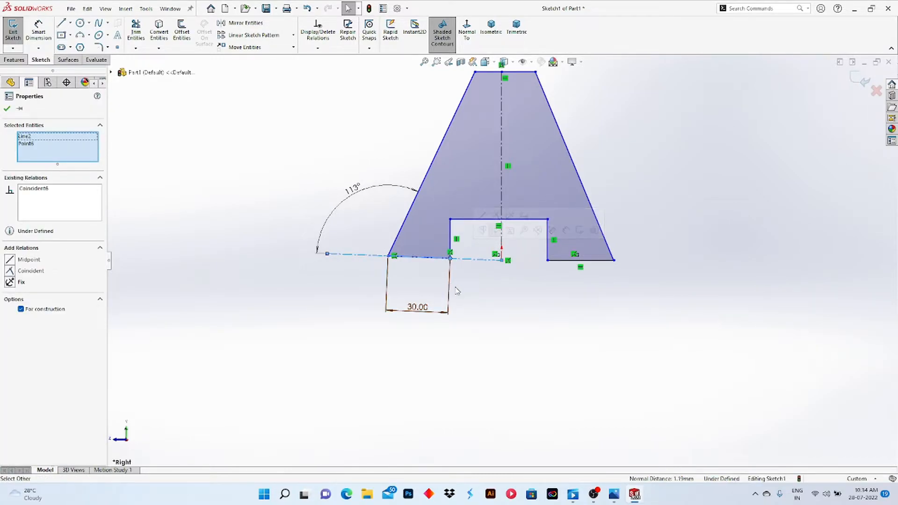
pyautogui.rightClick(485, 261)
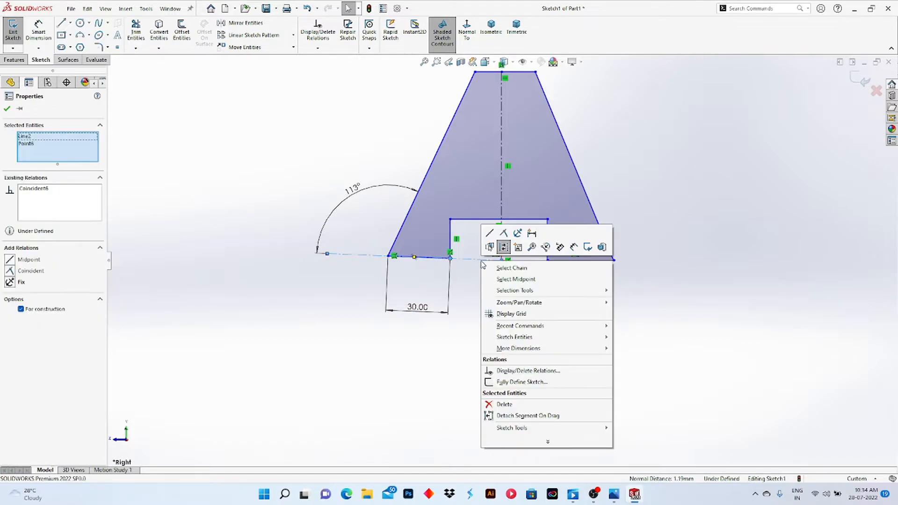
pyautogui.click(5, 111)
pyautogui.click(8, 110)
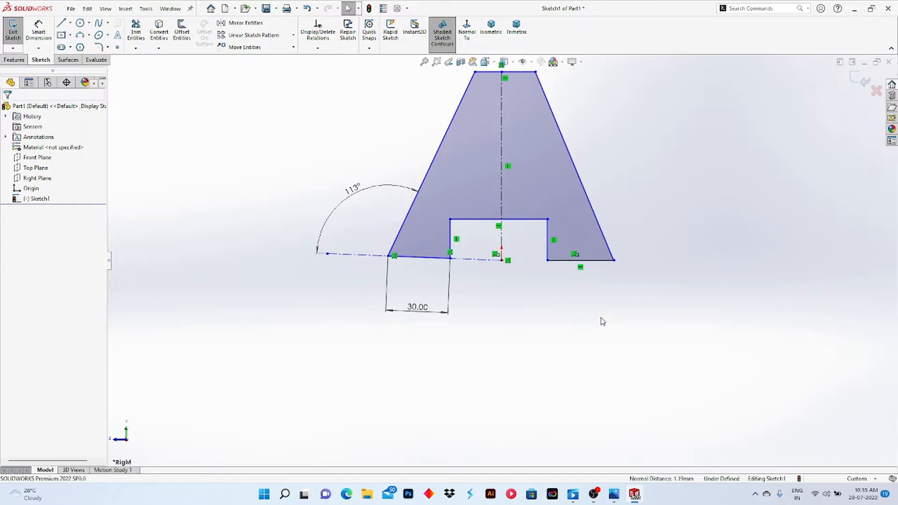
# Add a horizontal relation to the tilted construction line running through the origin along the left foot
pyautogui.rightClick(467, 260)
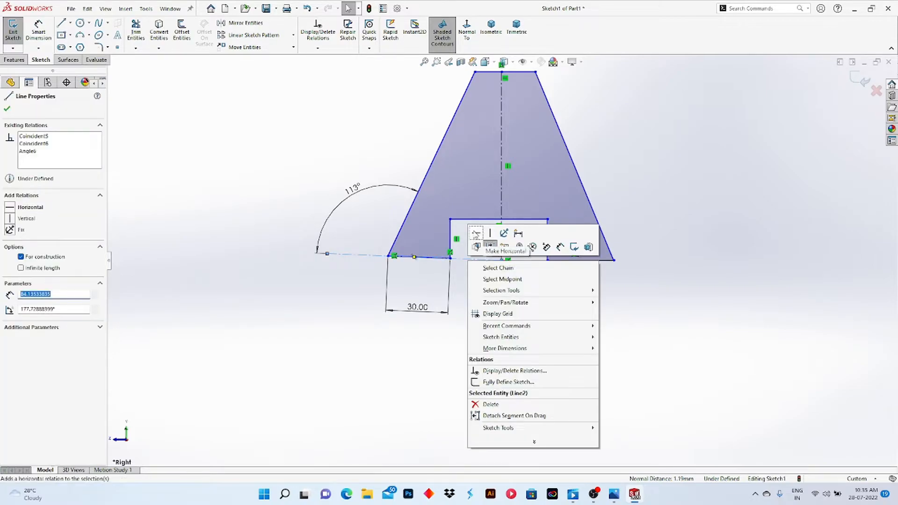
pyautogui.click(475, 233)
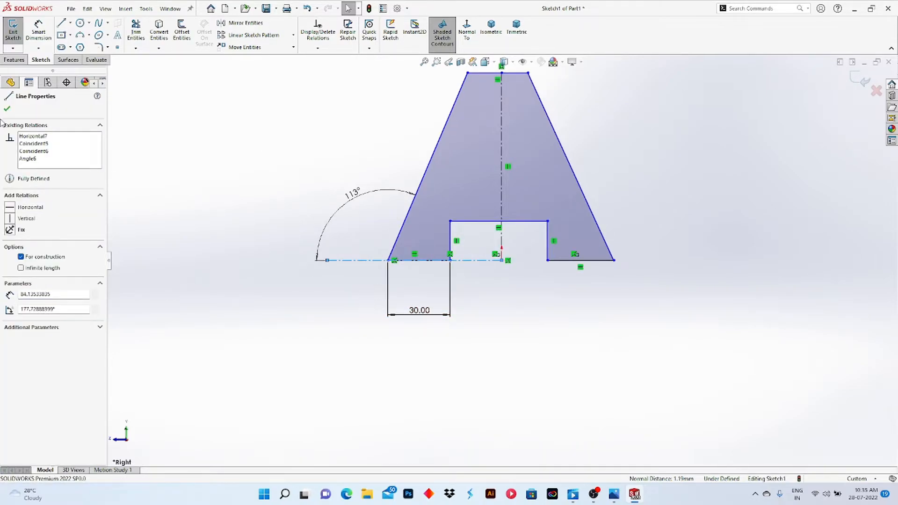
pyautogui.click(7, 109)
# Dimension the overall height between the A profile's top edge and its base and set it to 90 mm
pyautogui.scroll(1, 767, 209)
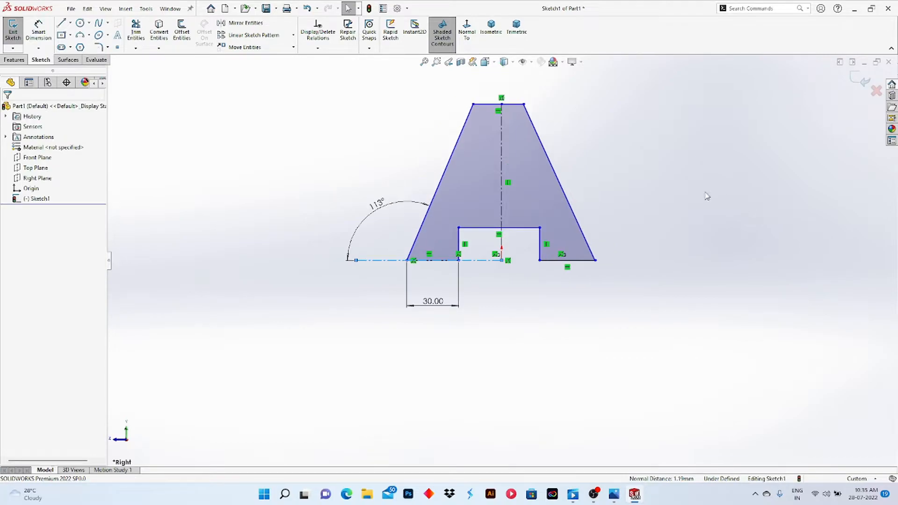
pyautogui.scroll(-1, 666, 184)
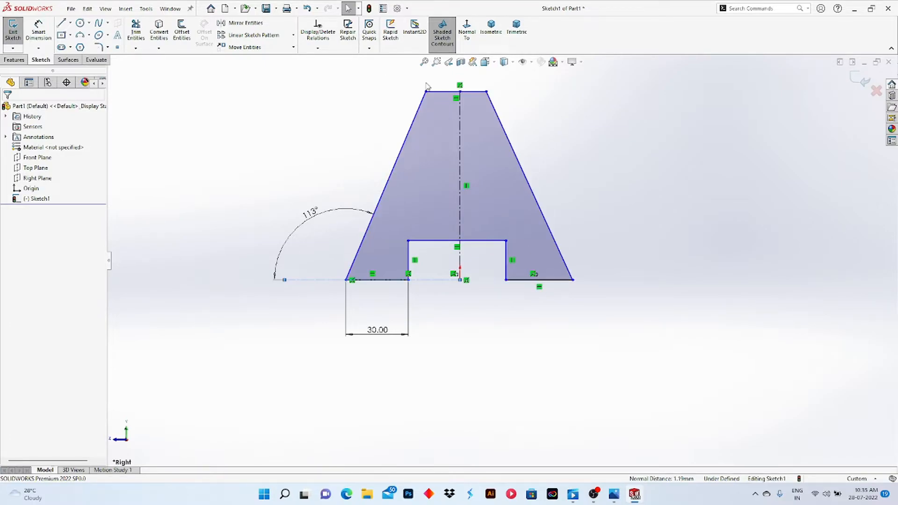
pyautogui.click(32, 38)
pyautogui.click(428, 92)
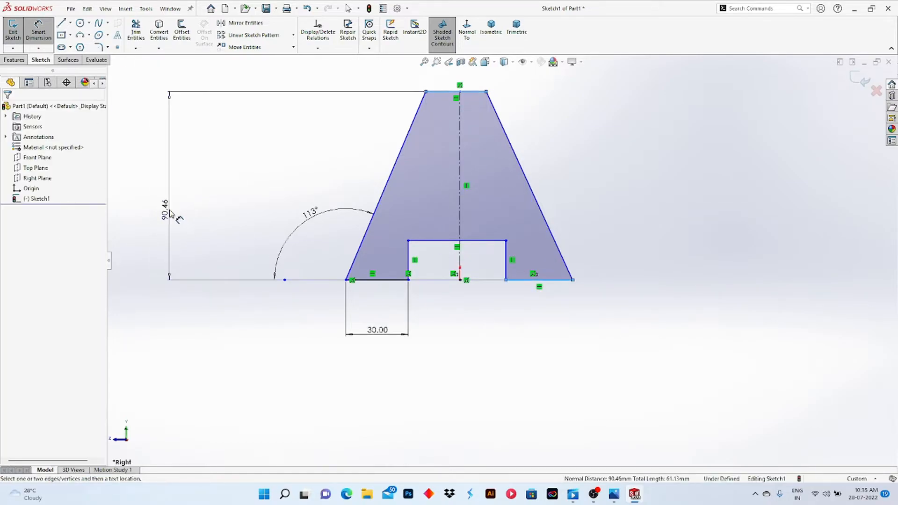
pyautogui.click(171, 214)
pyautogui.press('Return')
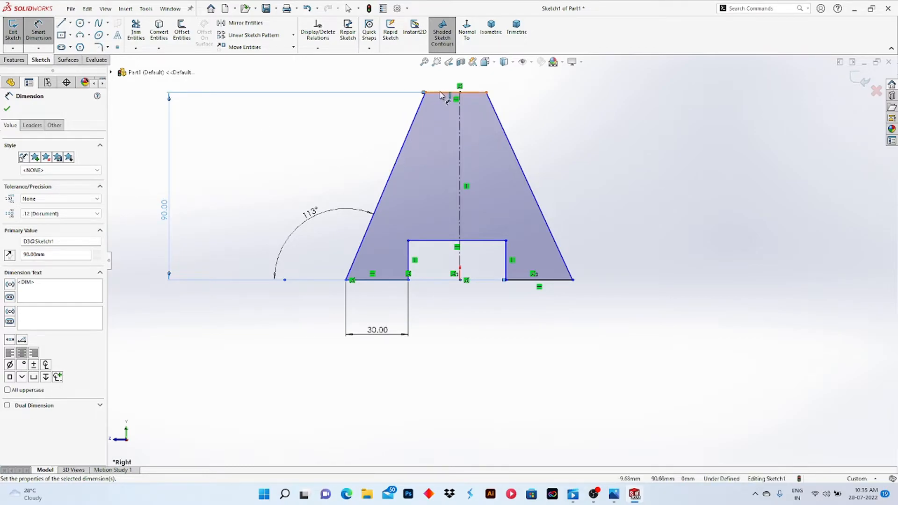
# Dimension the bottom notch, setting its upper edge to 30 mm wide and its right side to 15 mm high
pyautogui.click(438, 241)
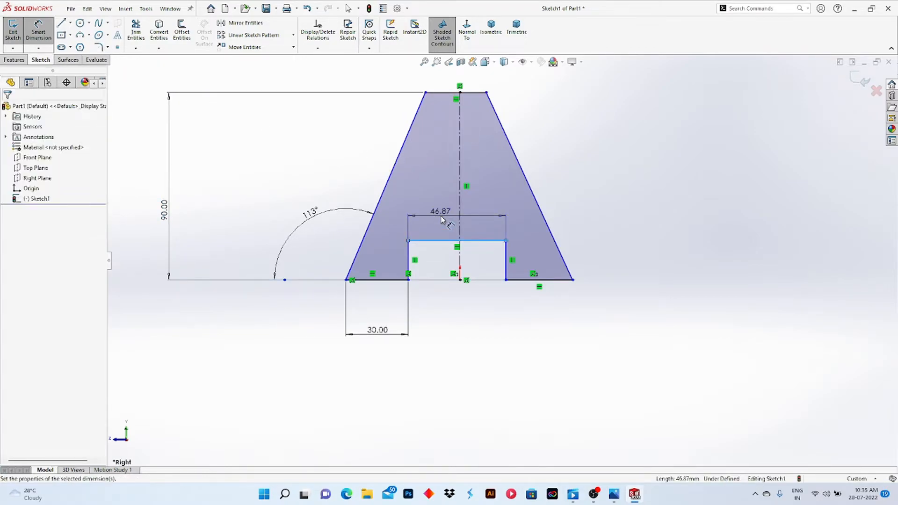
pyautogui.click(442, 220)
pyautogui.press('Return')
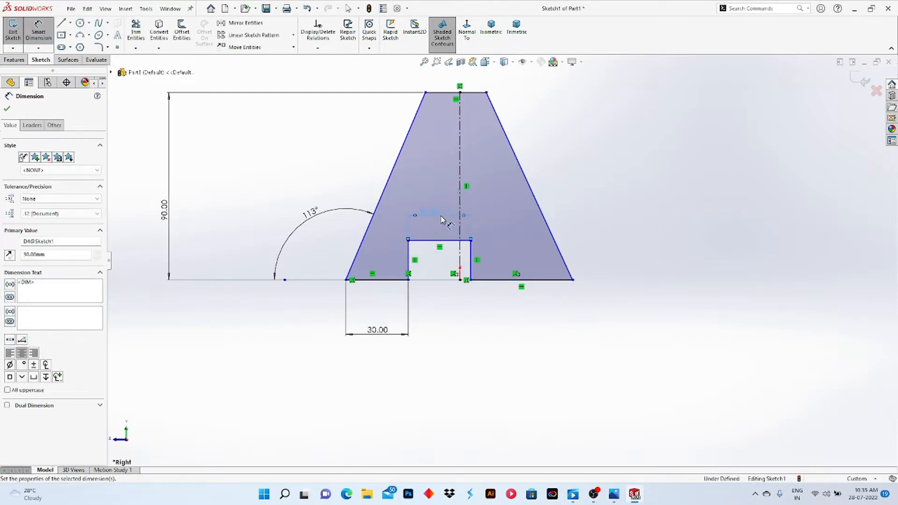
pyautogui.click(471, 255)
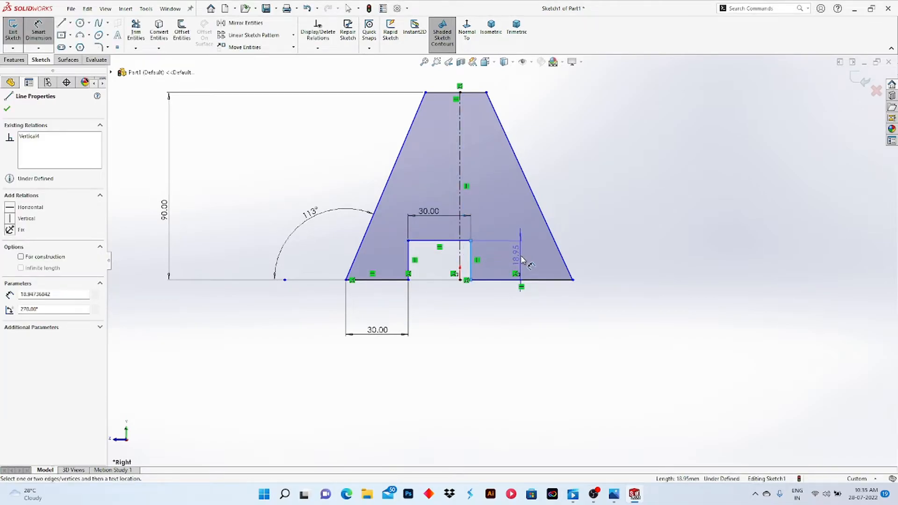
pyautogui.click(522, 260)
pyautogui.write('1')
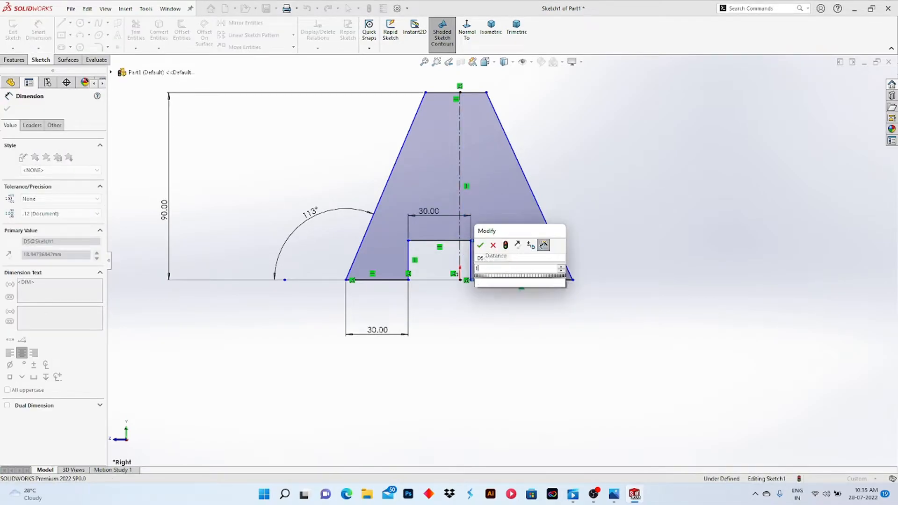
pyautogui.write('5')
pyautogui.press('Return')
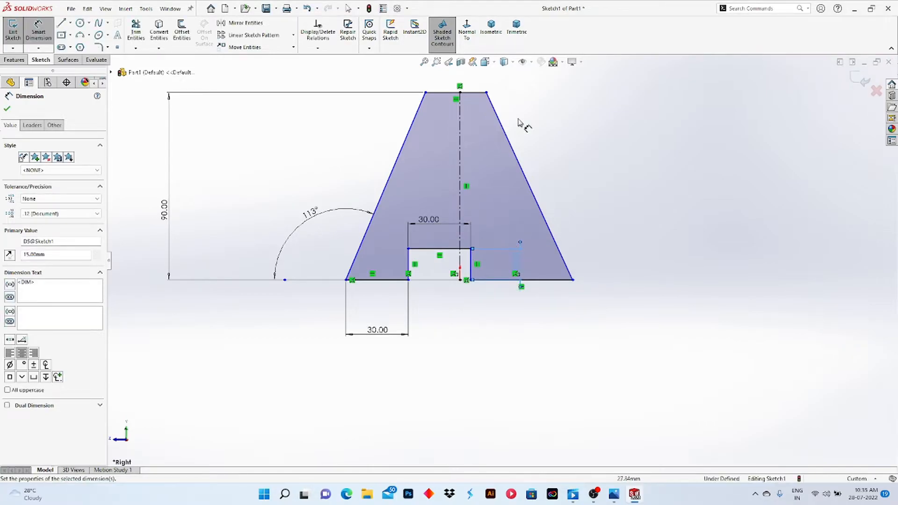
# Dimension the A profile's top edge and set its width to 15 mm
pyautogui.click(474, 93)
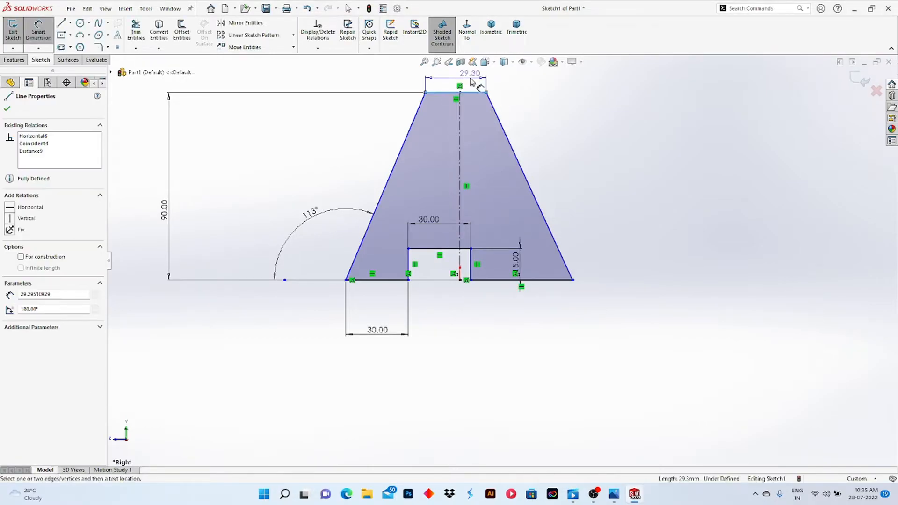
pyautogui.click(471, 80)
pyautogui.write('15')
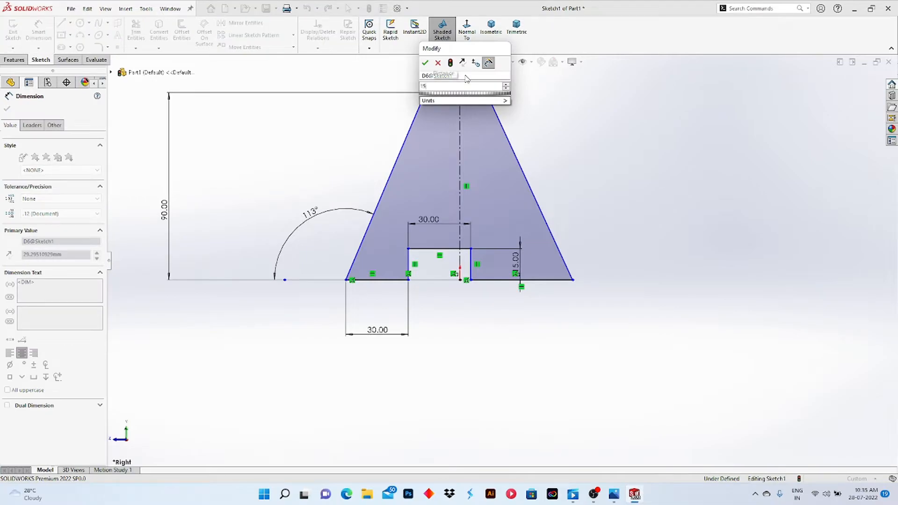
pyautogui.press('Return')
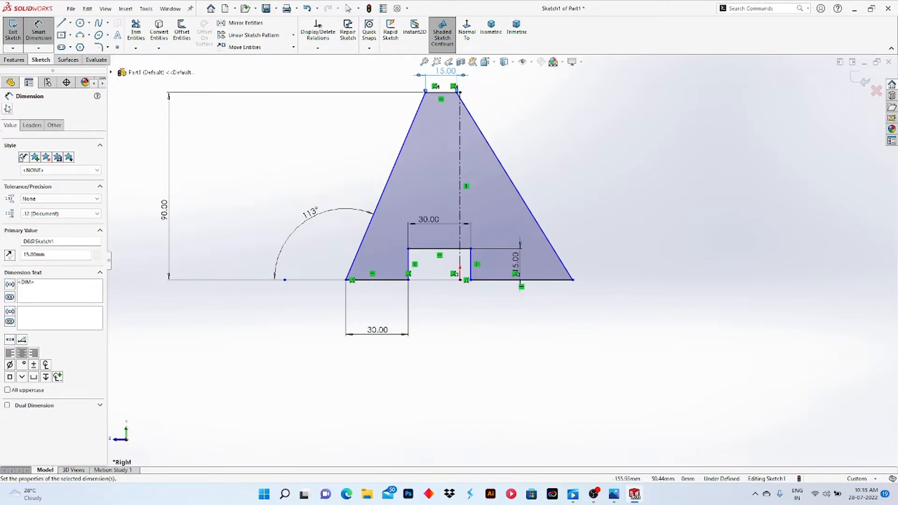
pyautogui.click(6, 106)
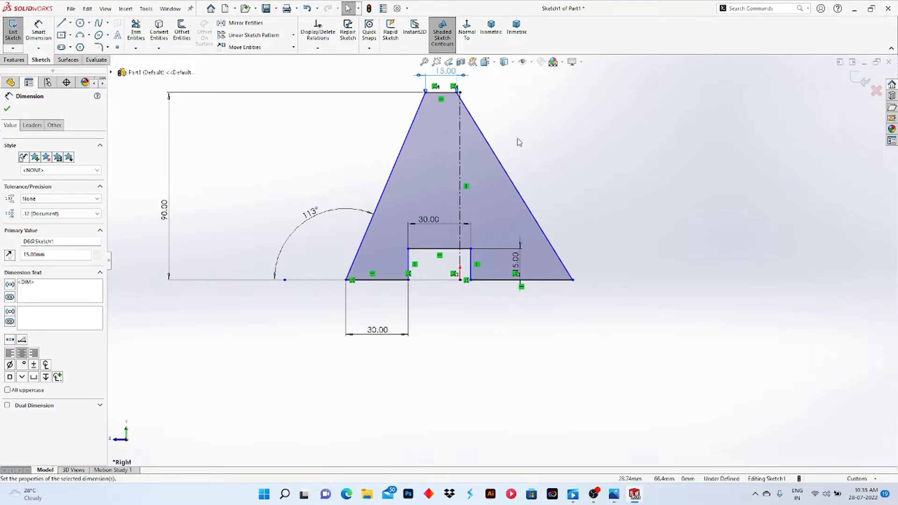
# Make the vertical centerline's upper endpoint coincident with the midpoint of the profile's top edge
pyautogui.scroll(-2, 487, 110)
pyautogui.scroll(-2, 466, 110)
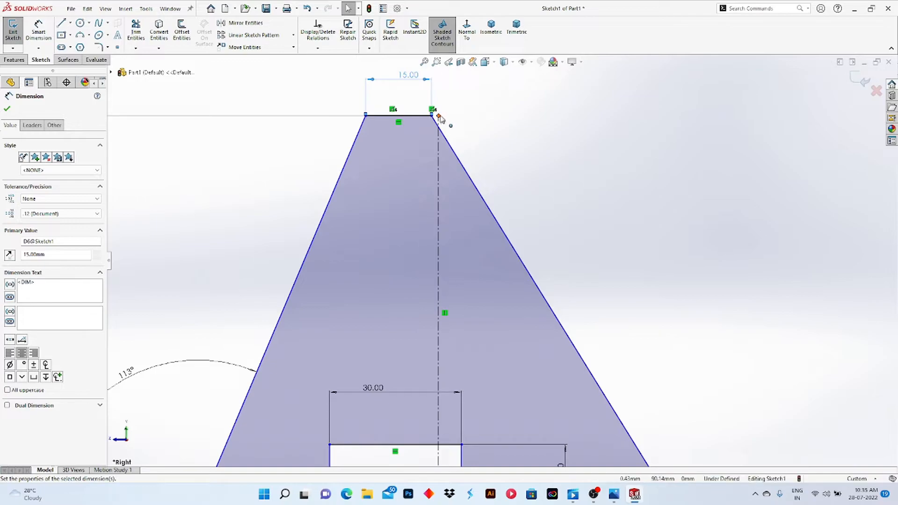
pyautogui.click(439, 115)
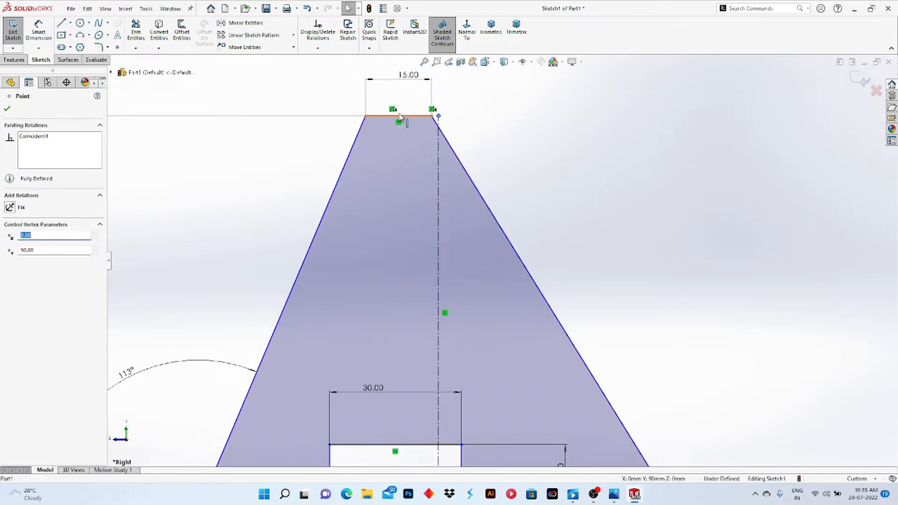
pyautogui.keyDown('ctrl'); pyautogui.click(399, 116); pyautogui.keyUp('ctrl')
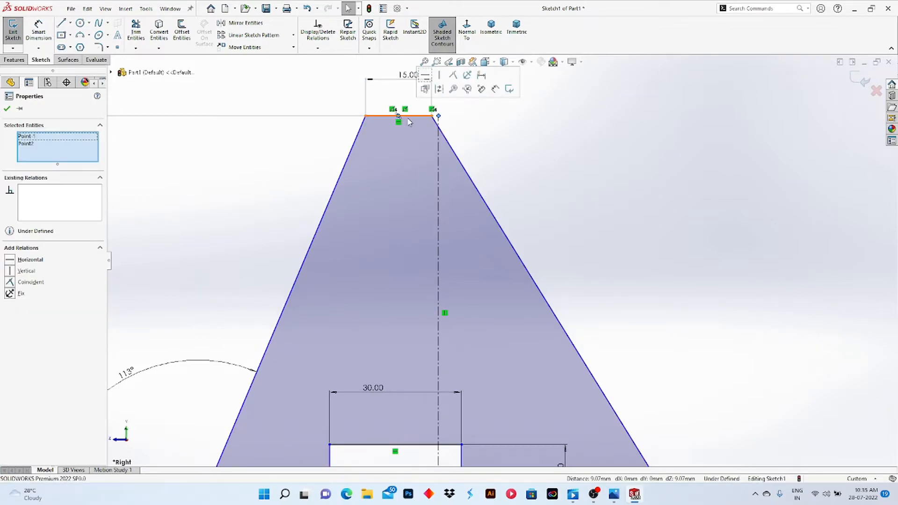
pyautogui.click(453, 77)
pyautogui.scroll(3, 553, 262)
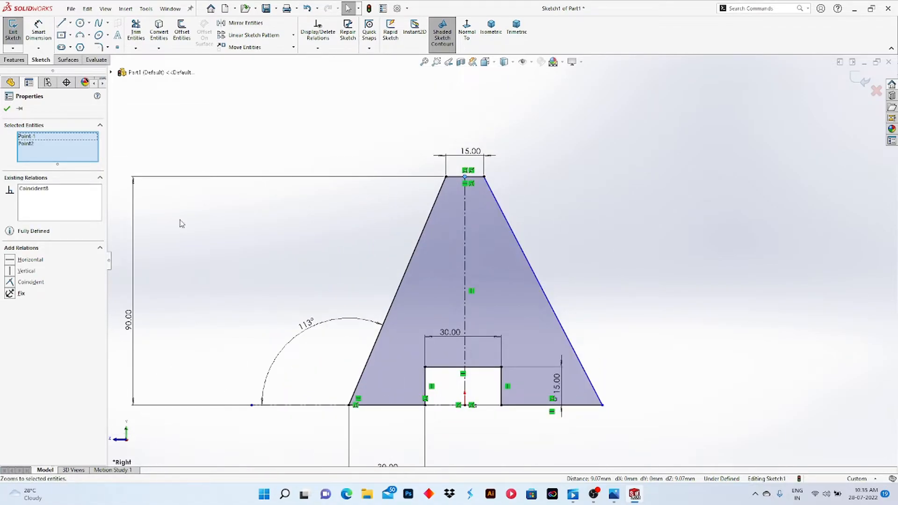
pyautogui.click(7, 108)
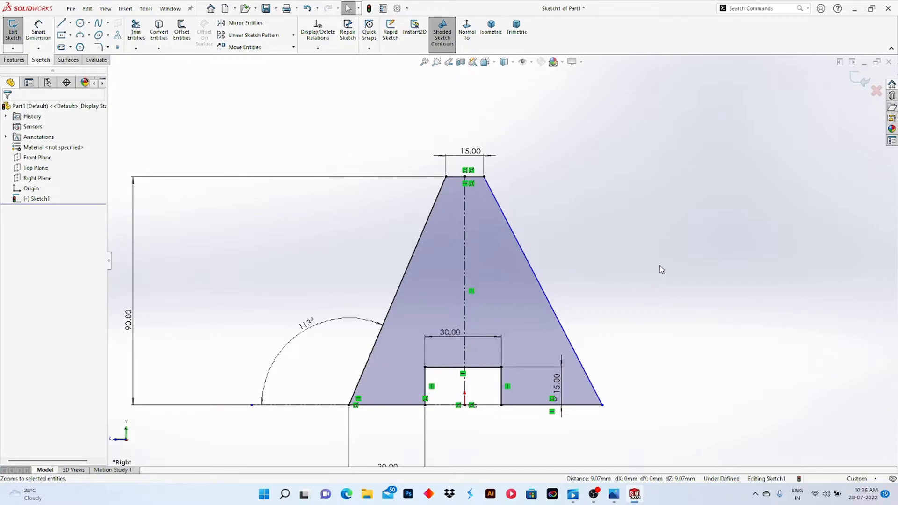
# Add an Equal relation between the A profile's two slanted sides
pyautogui.click(525, 257)
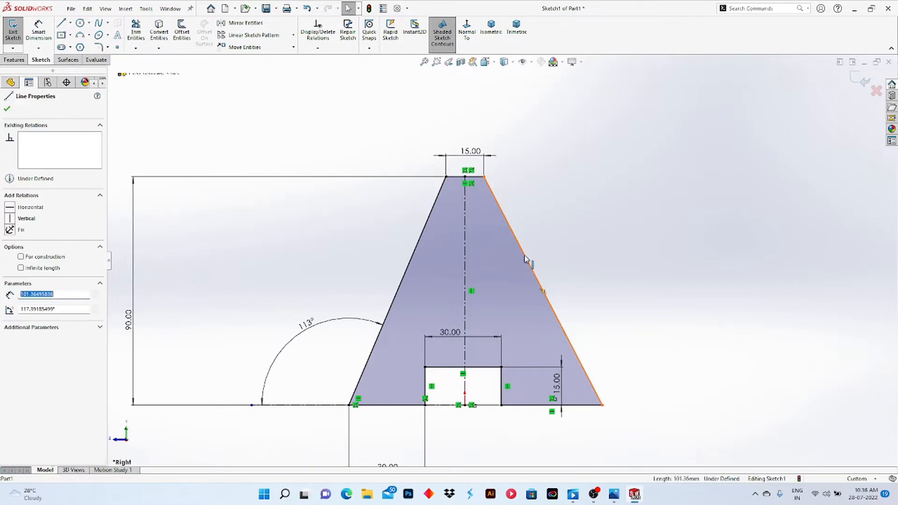
pyautogui.keyDown('ctrl'); pyautogui.click(406, 266); pyautogui.keyUp('ctrl')
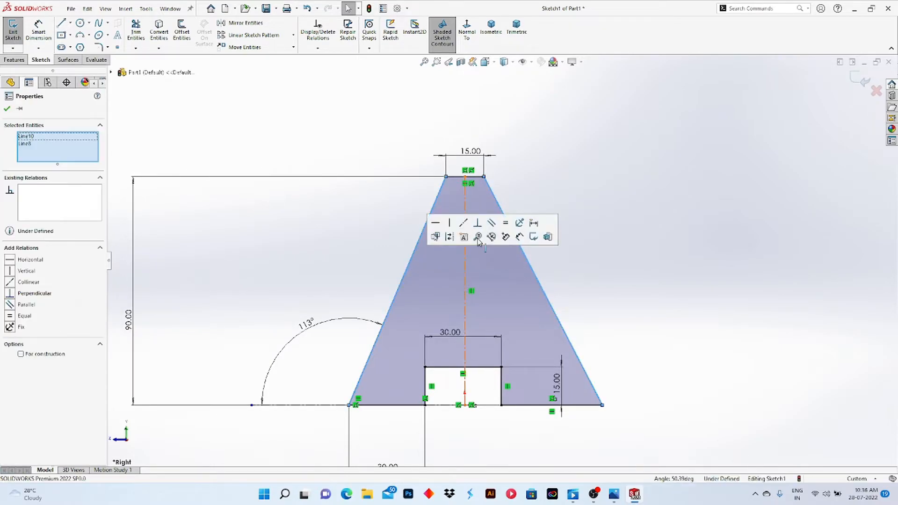
pyautogui.click(512, 228)
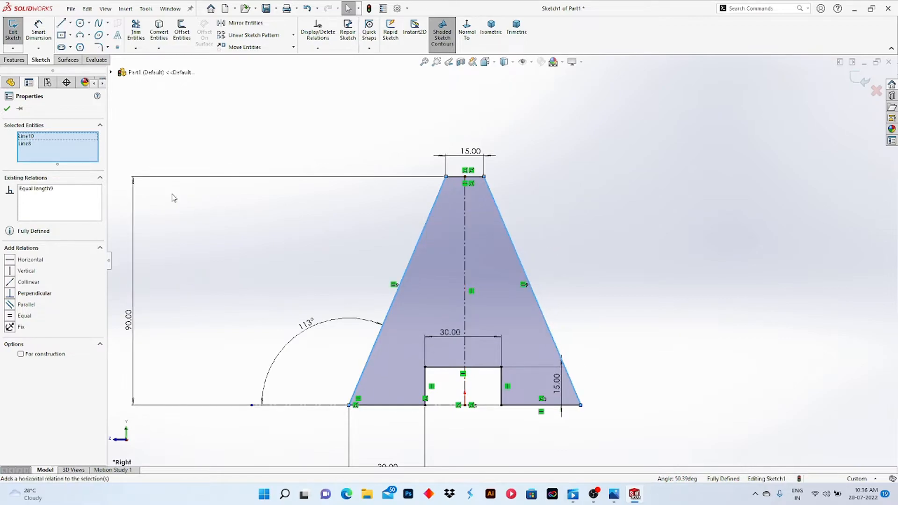
pyautogui.click(6, 109)
# Move the 30 mm base dimension and the 15 mm notch height dimension closer to the A profile
pyautogui.scroll(2, 496, 262)
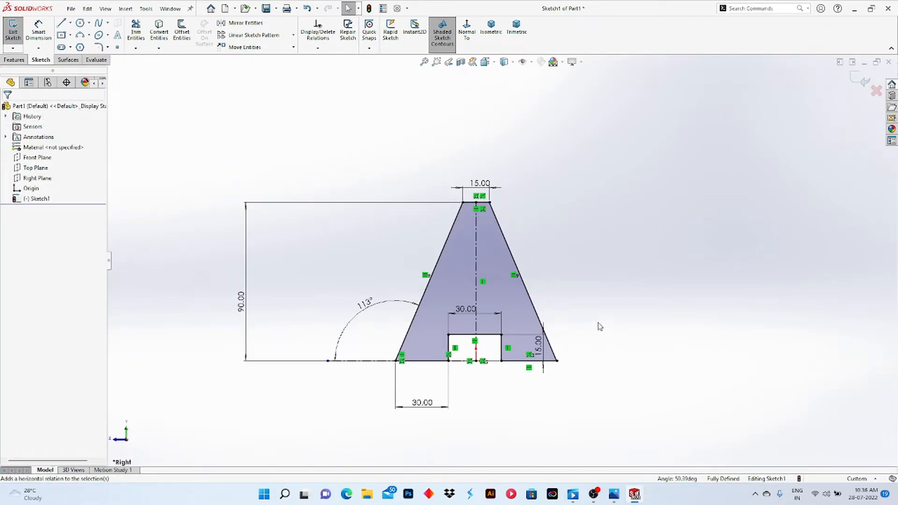
pyautogui.moveTo(422, 403); pyautogui.dragTo(422, 381)
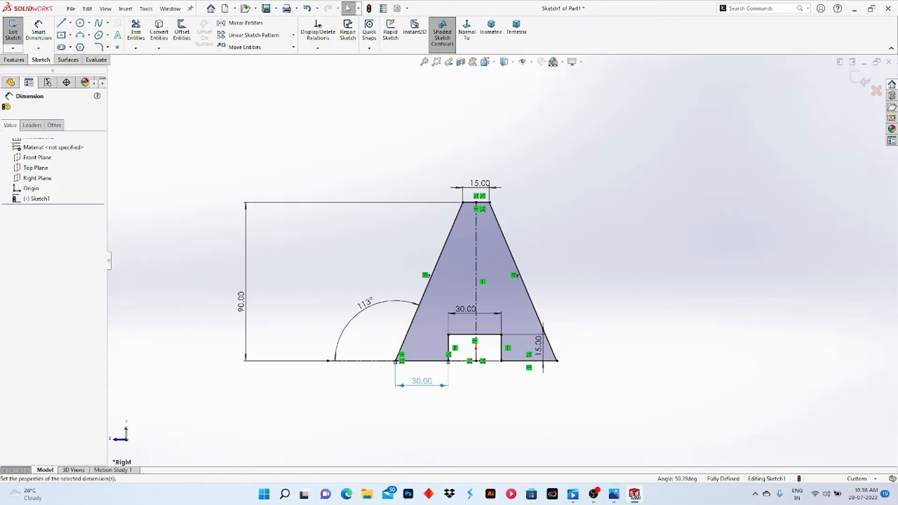
pyautogui.click(535, 341)
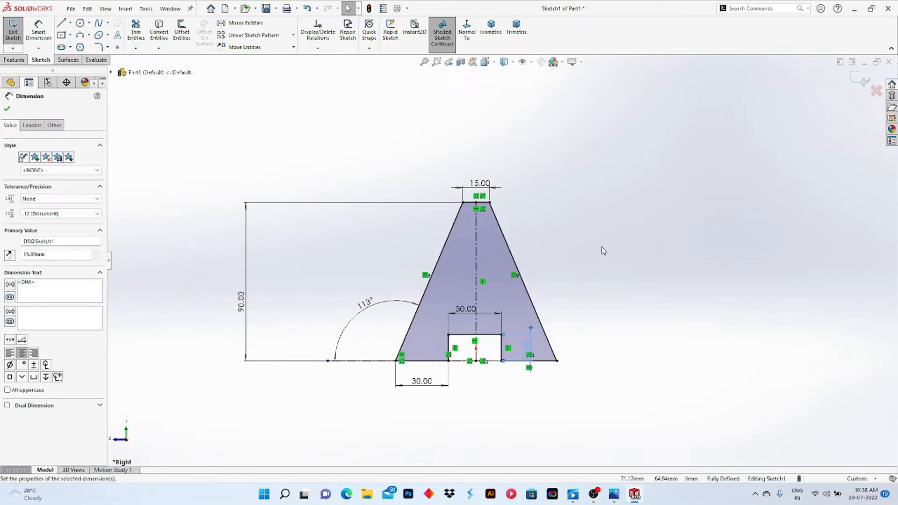
pyautogui.click(7, 108)
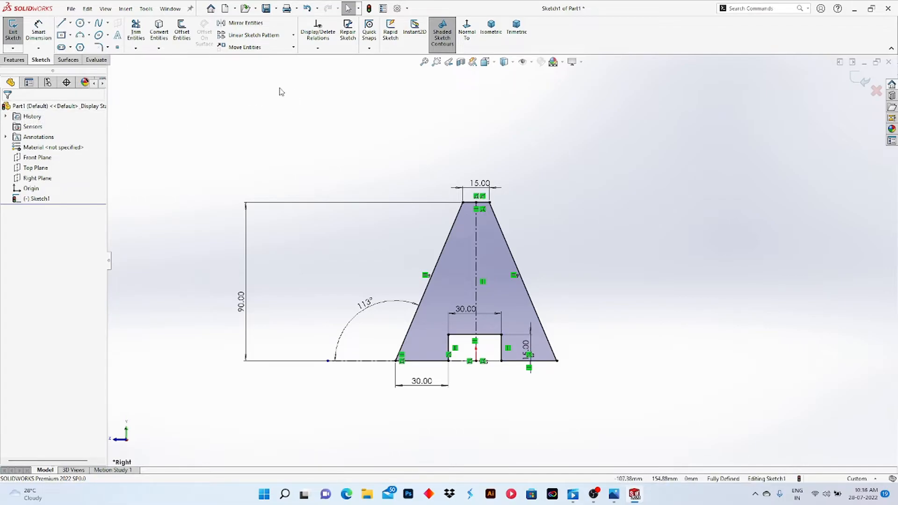
# Extrude the A profile 90 mm as a blind boss in the reversed direction
pyautogui.click(14, 60)
pyautogui.click(16, 32)
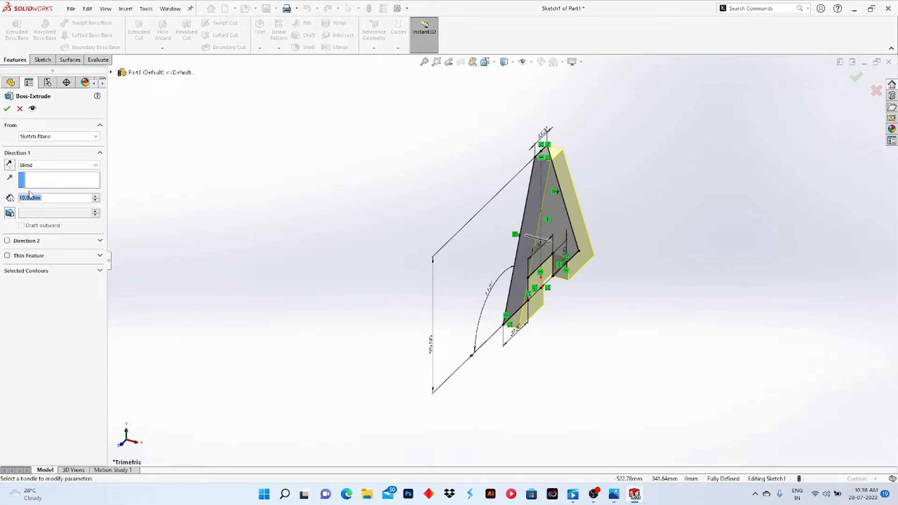
pyautogui.write('90')
pyautogui.press('Return')
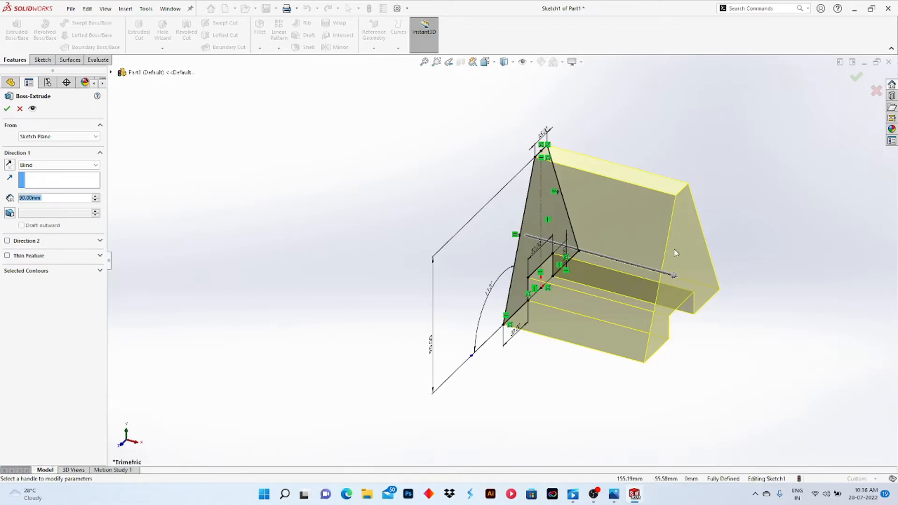
pyautogui.click(9, 166)
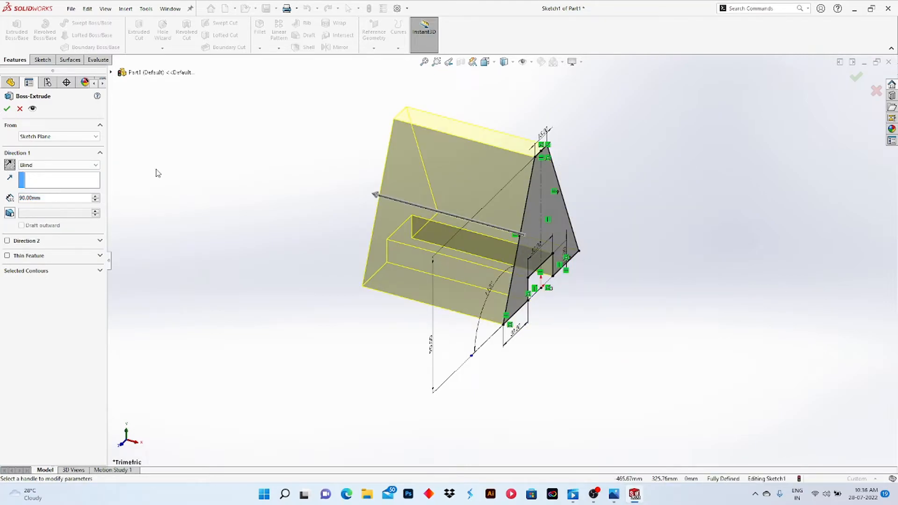
pyautogui.click(7, 108)
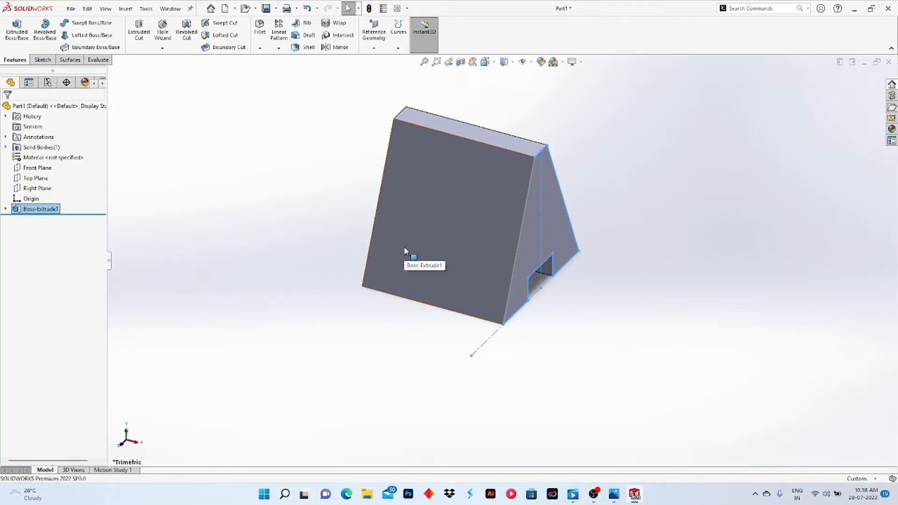
# Check the H front view in the Part3.JPG drawing, and back in SOLIDWORKS start a sketch on the Front Plane
pyautogui.hotkey('alt', 'Tab')
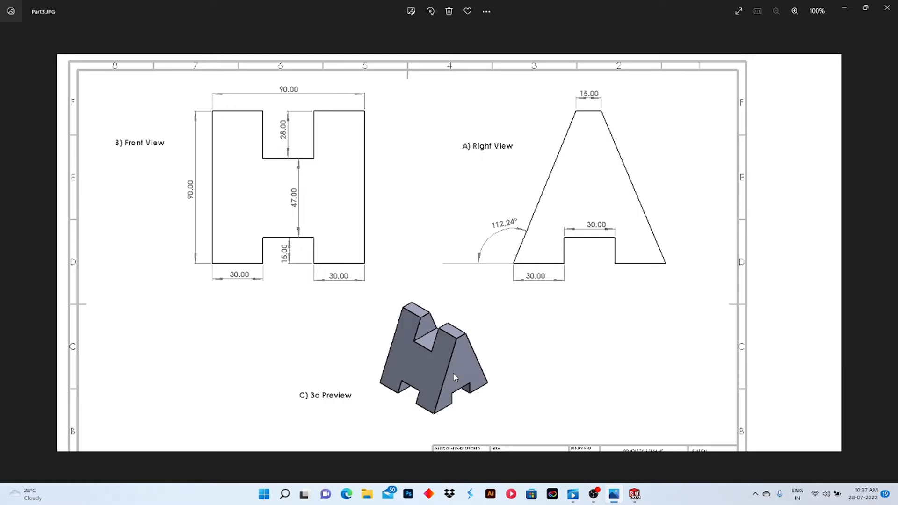
pyautogui.hotkey('alt', 'Tab')
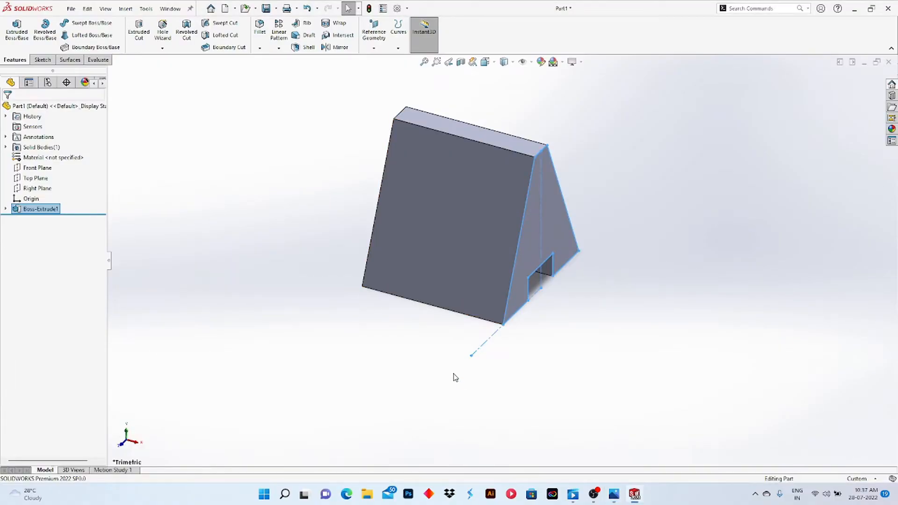
pyautogui.click(37, 167)
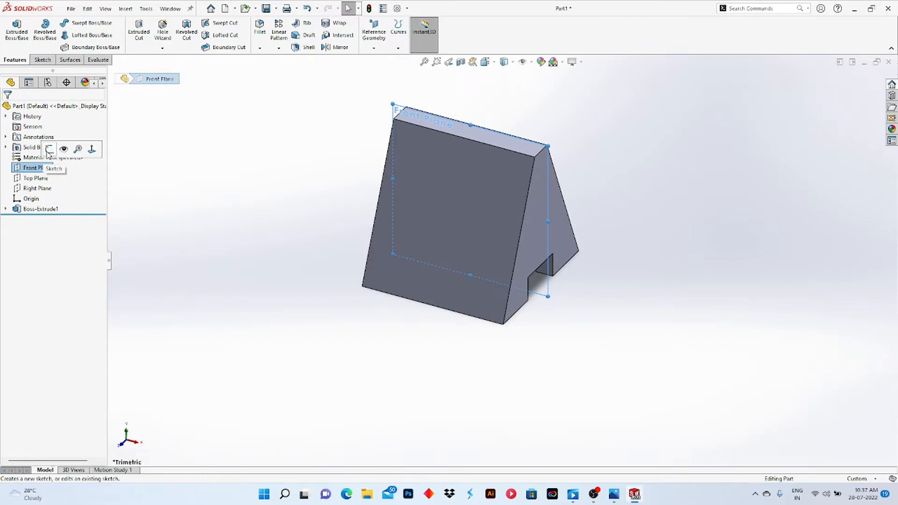
pyautogui.click(49, 149)
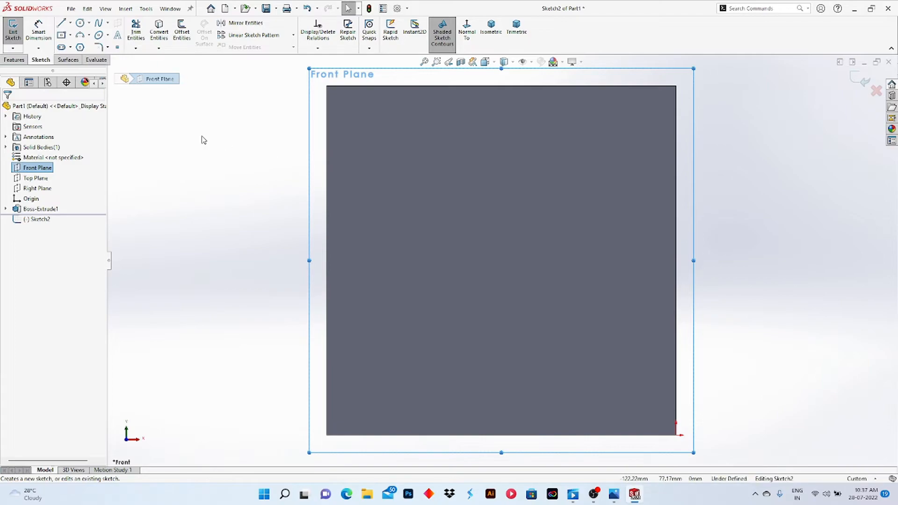
# Convert the extruded body's square front outline into sketch lines and offset its right edge 30 mm inward
pyautogui.click(464, 157)
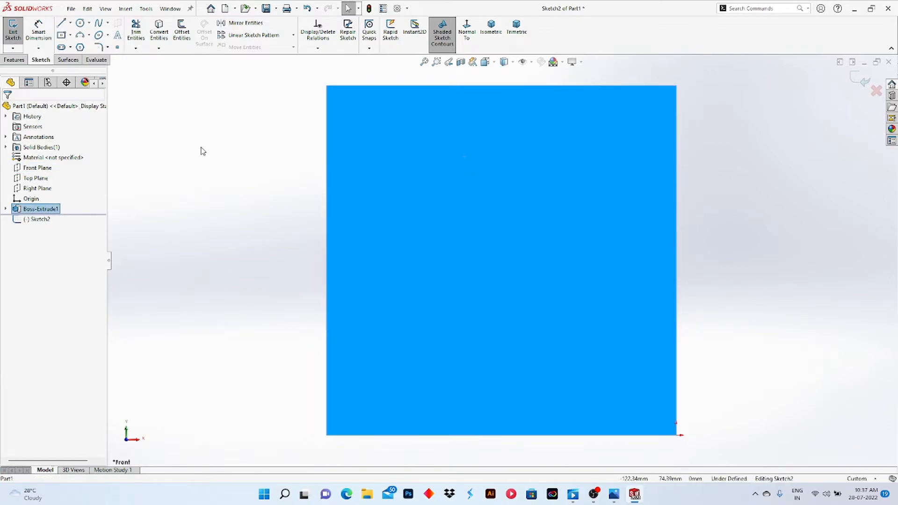
pyautogui.click(157, 31)
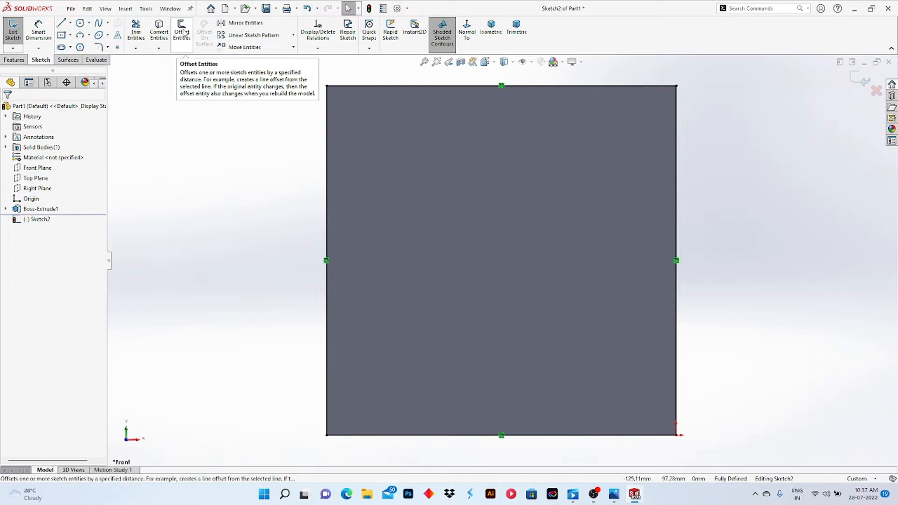
pyautogui.click(675, 234)
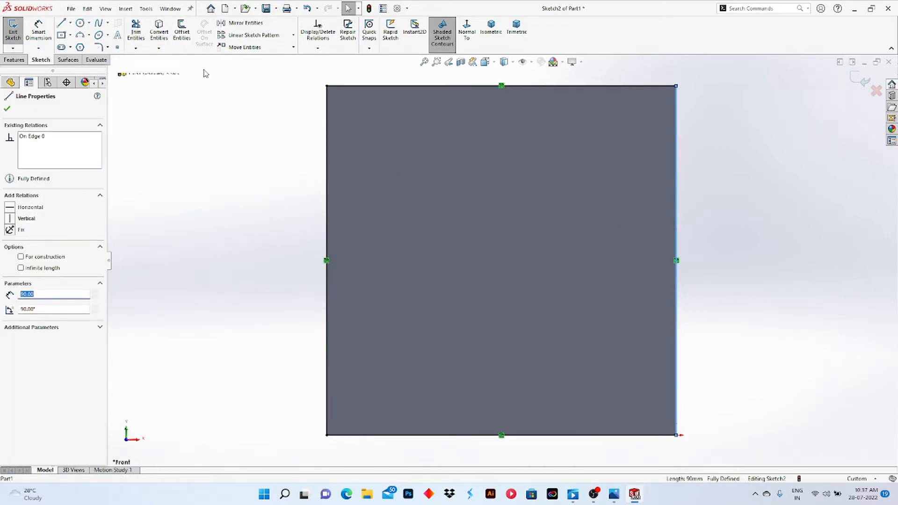
pyautogui.click(184, 33)
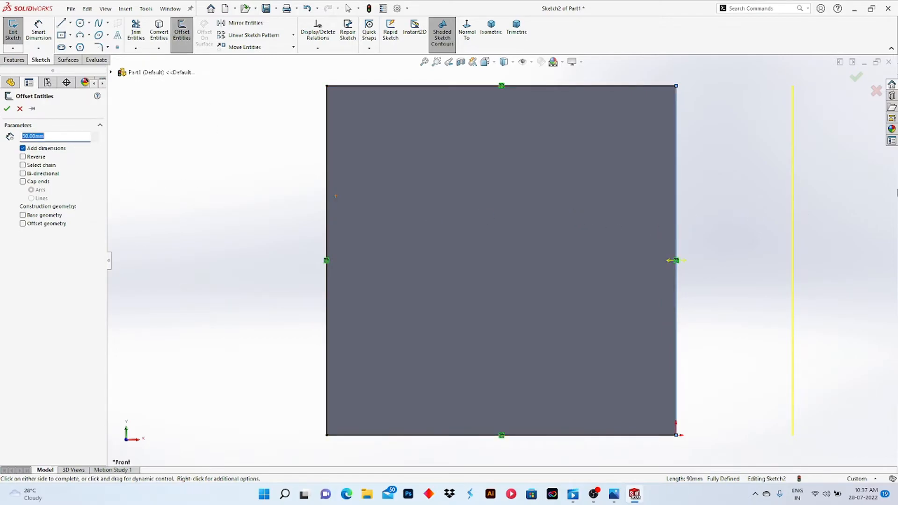
pyautogui.click(23, 157)
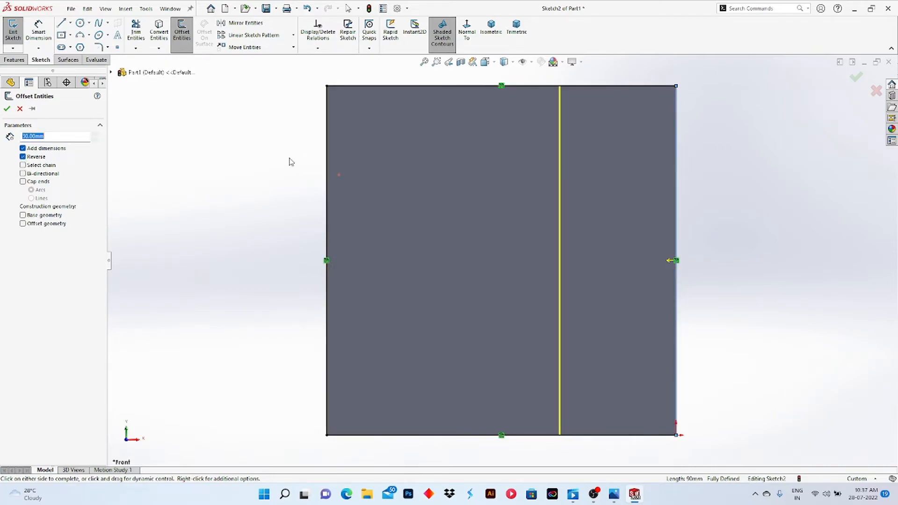
pyautogui.click(7, 109)
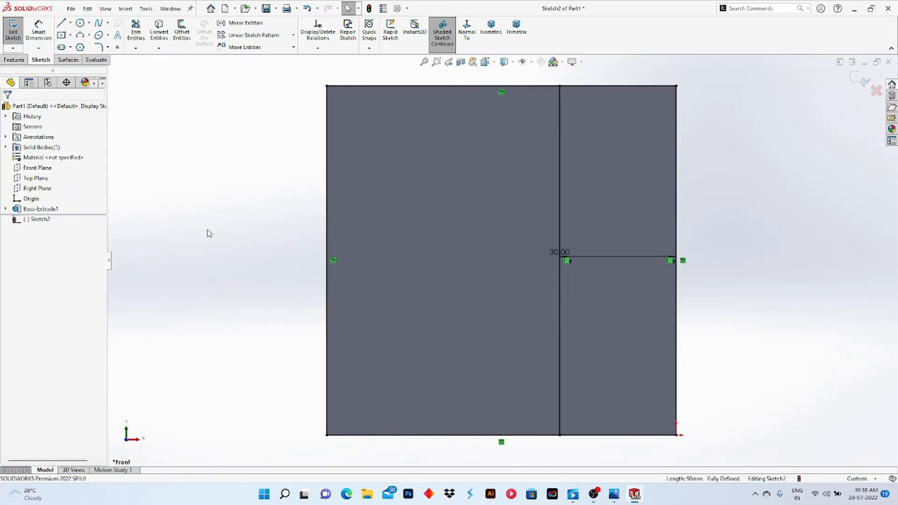
# Offset the square outline's left edge 30 mm inward, reversing the direction
pyautogui.click(328, 244)
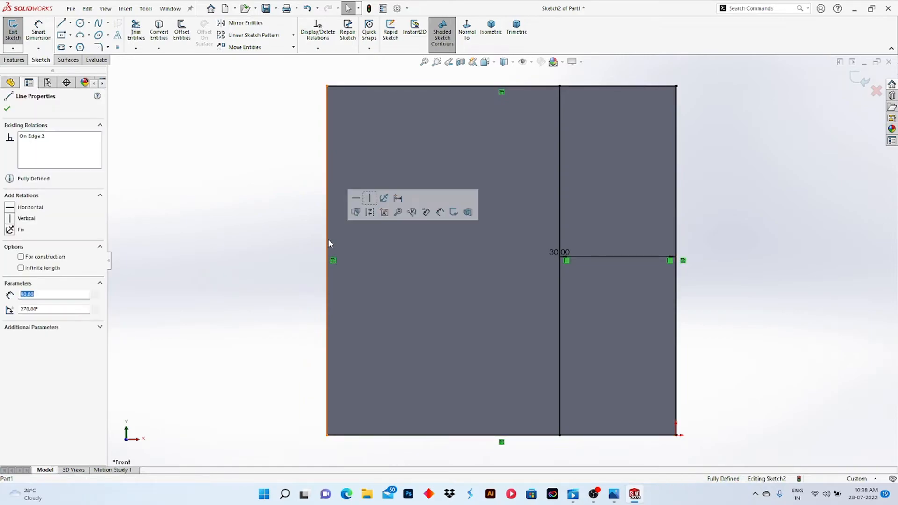
pyautogui.click(182, 31)
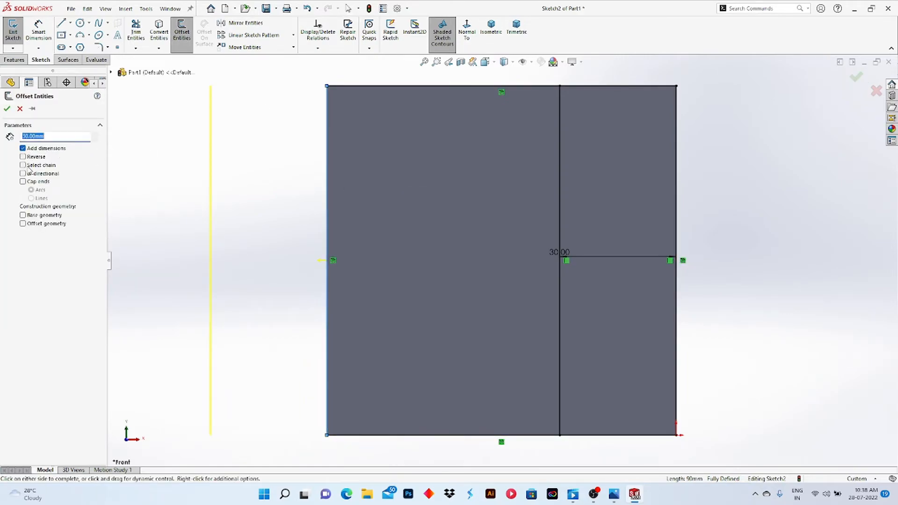
pyautogui.click(23, 157)
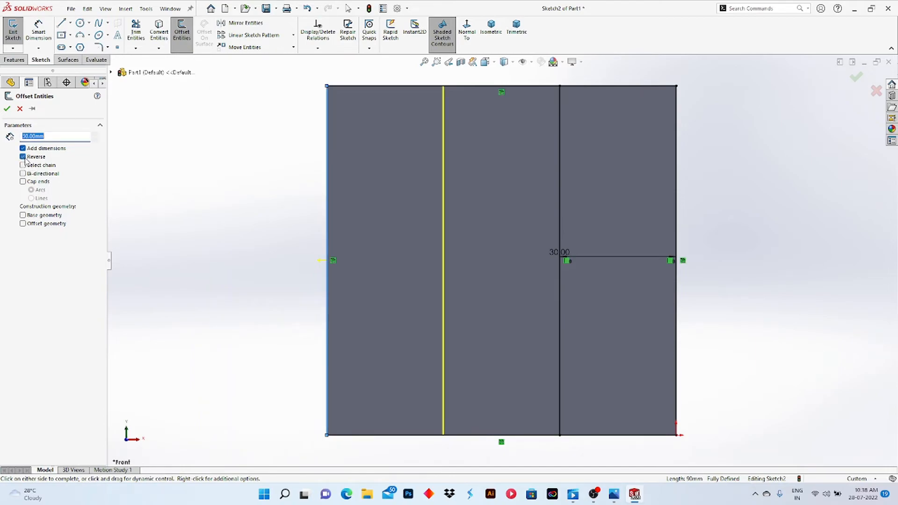
pyautogui.click(7, 108)
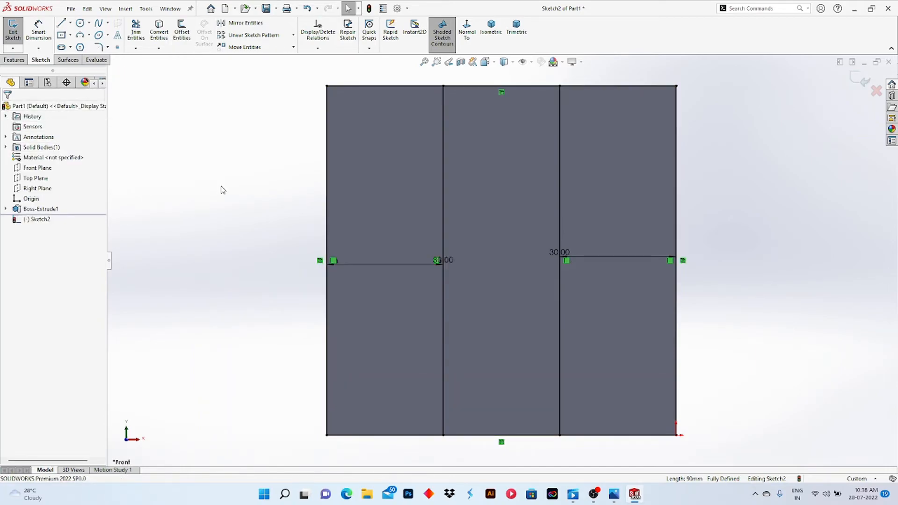
# Reposition both 30 mm offset dimensions so each text sits between its outer edge and offset line
pyautogui.moveTo(449, 258); pyautogui.dragTo(396, 267)
pyautogui.moveTo(558, 253); pyautogui.dragTo(605, 253)
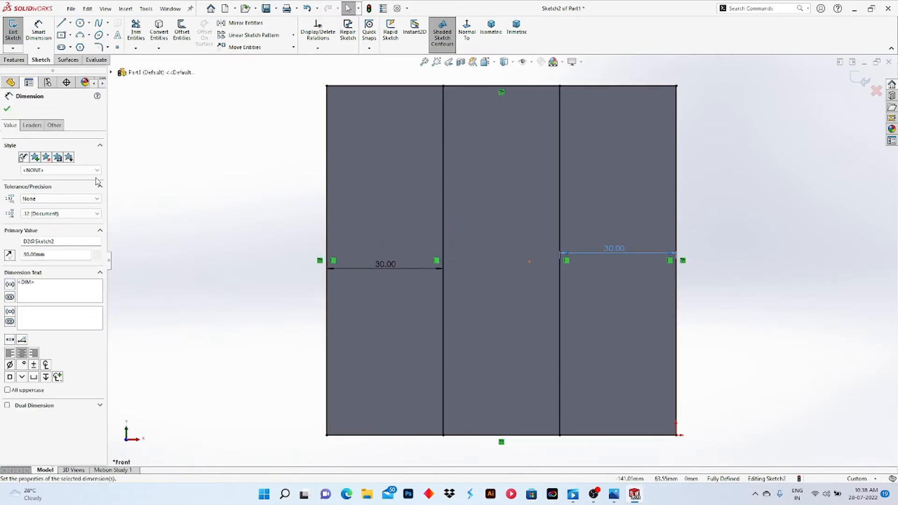
pyautogui.click(7, 108)
# Offset the square outline's top edge 28 mm inward, reversing the direction
pyautogui.click(498, 90)
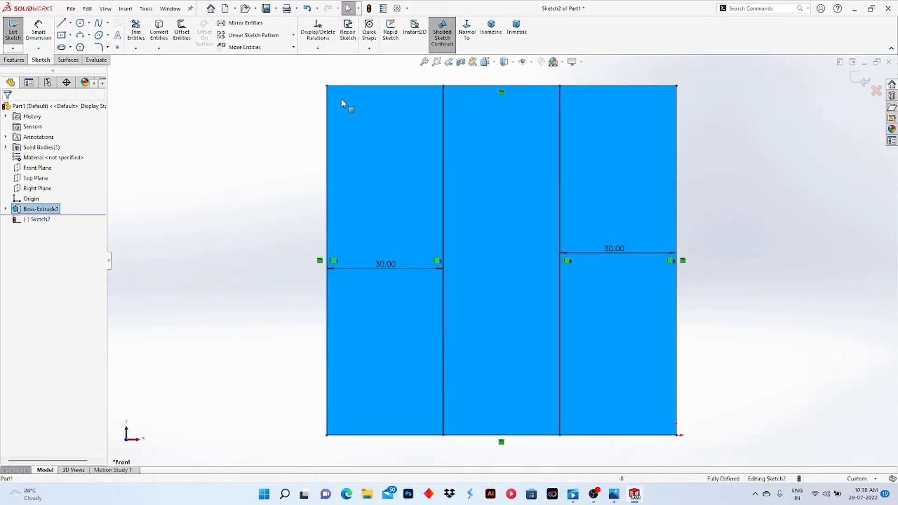
pyautogui.click(273, 136)
pyautogui.click(431, 86)
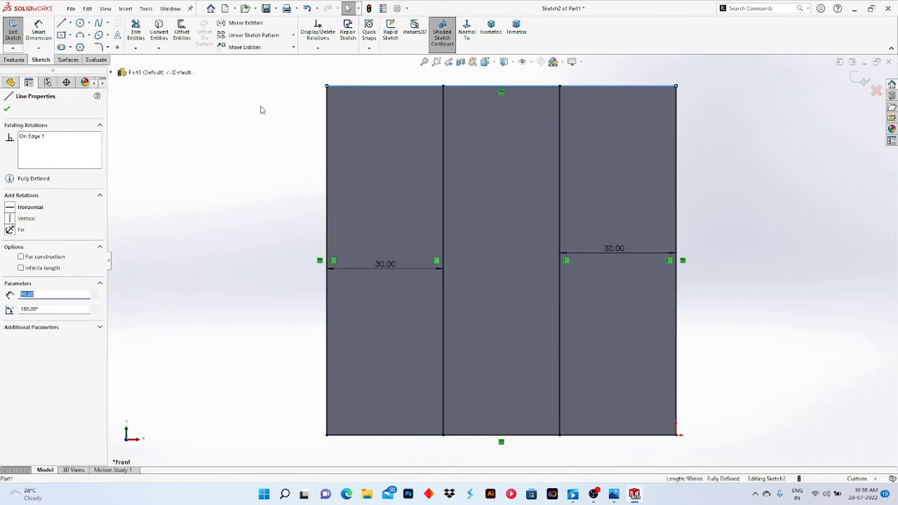
pyautogui.click(182, 33)
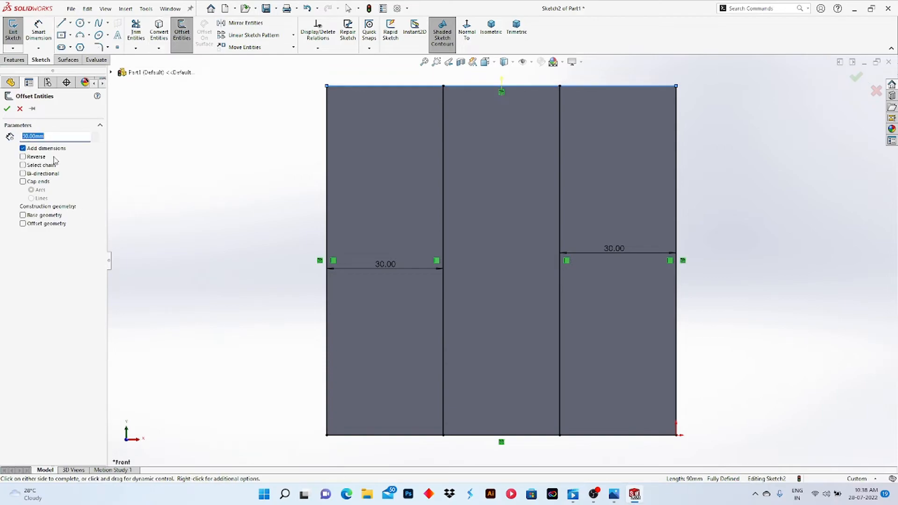
pyautogui.write('28')
pyautogui.press('Return')
pyautogui.scroll(3, 428, 127)
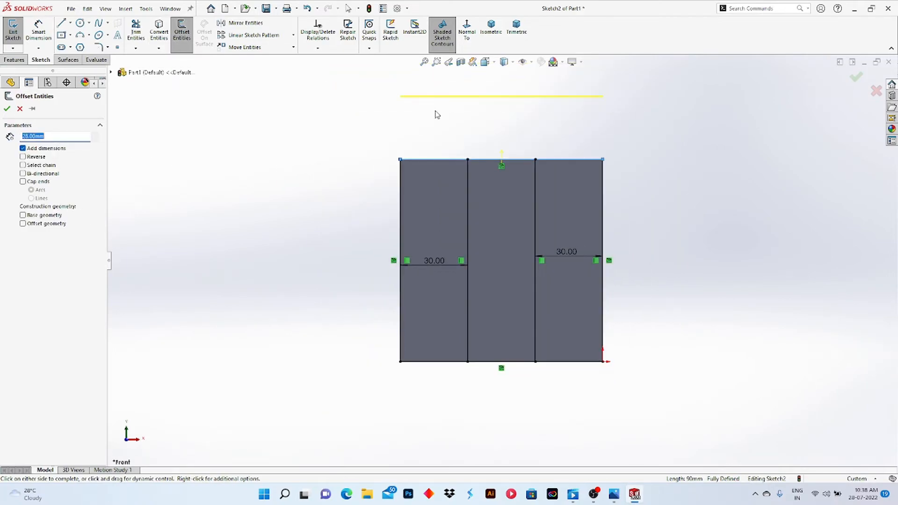
pyautogui.click(22, 157)
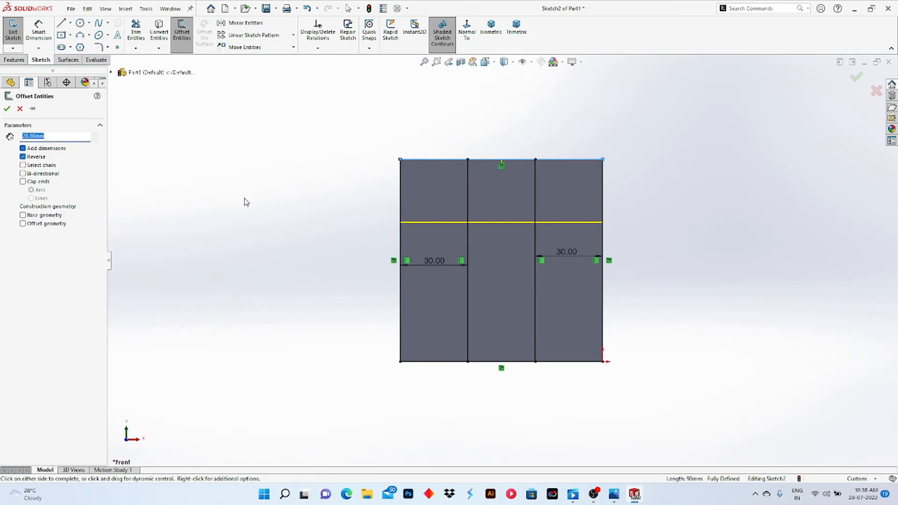
pyautogui.scroll(-2, 281, 197)
pyautogui.scroll(1, 541, 296)
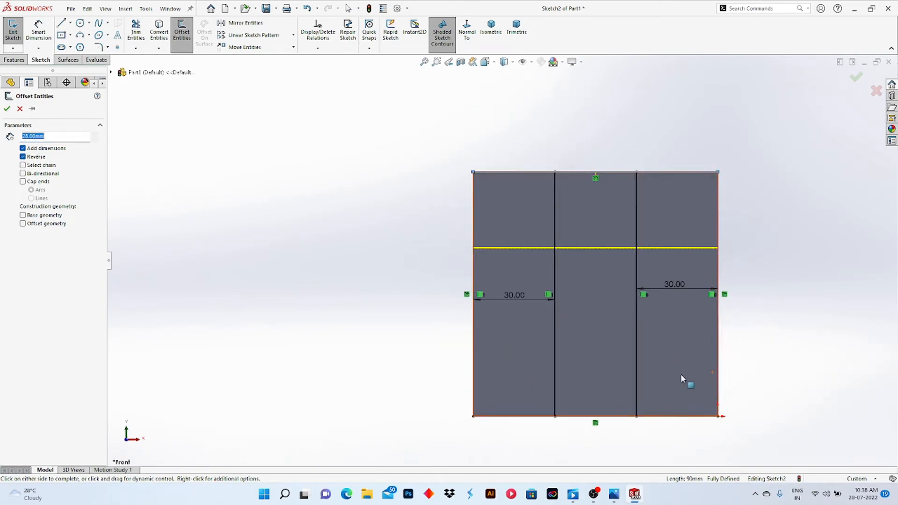
pyautogui.click(7, 109)
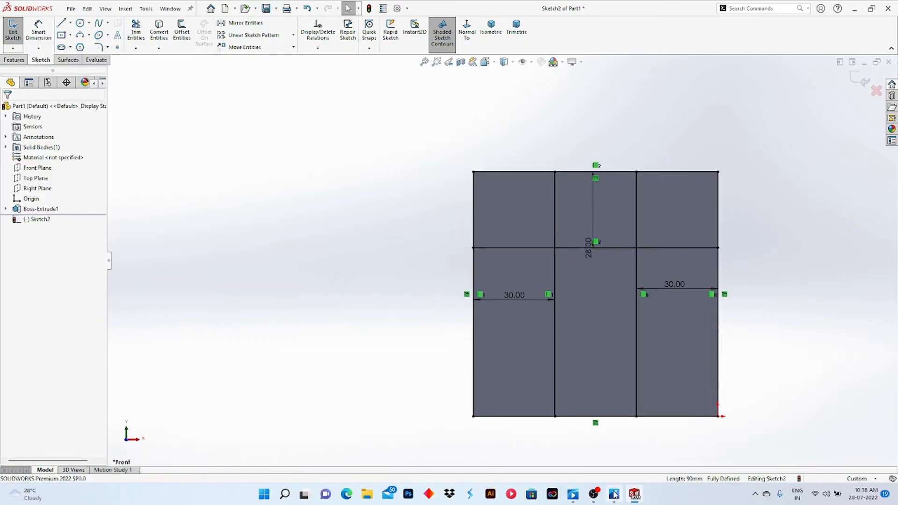
# Offset the square outline's bottom edge 15 mm inward, reversing the direction
pyautogui.click(616, 421)
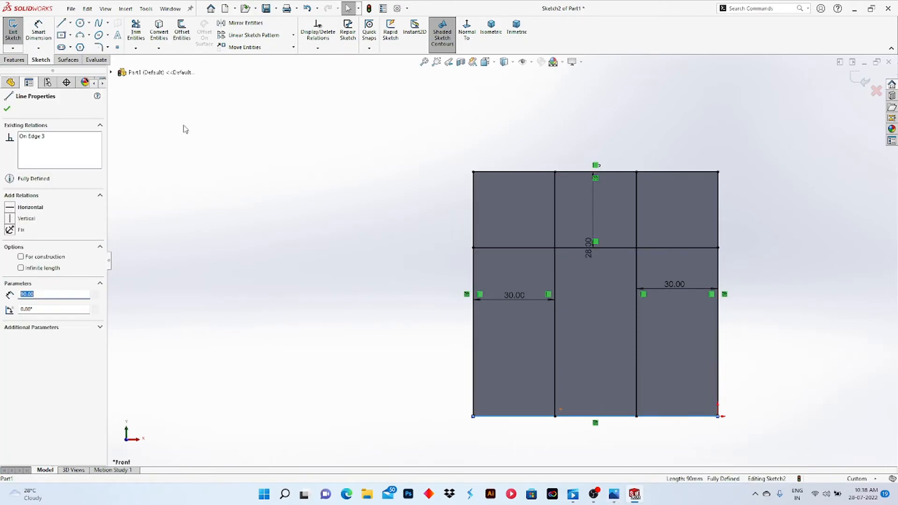
pyautogui.click(182, 33)
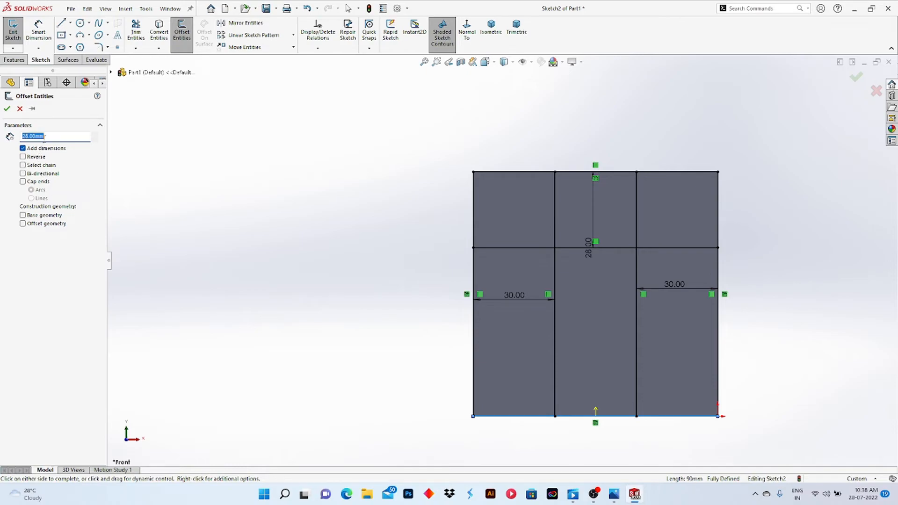
pyautogui.write('15')
pyautogui.press('Return')
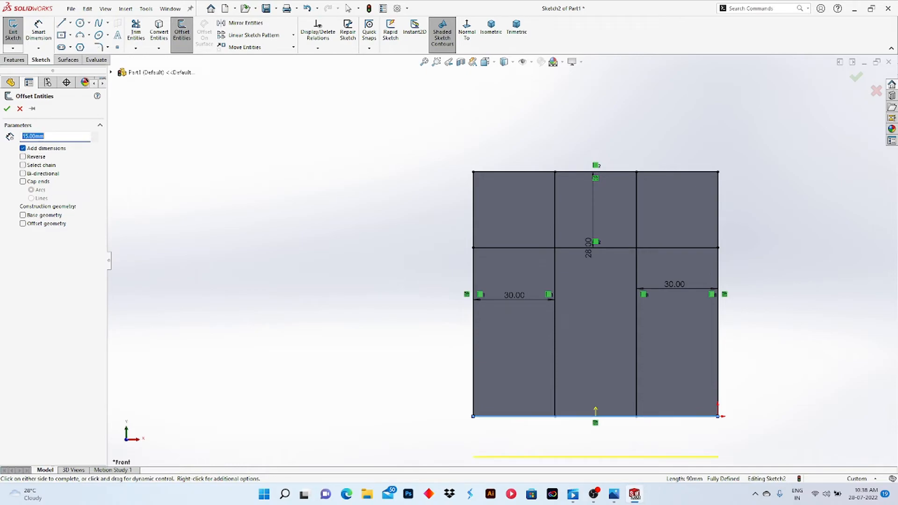
pyautogui.click(23, 157)
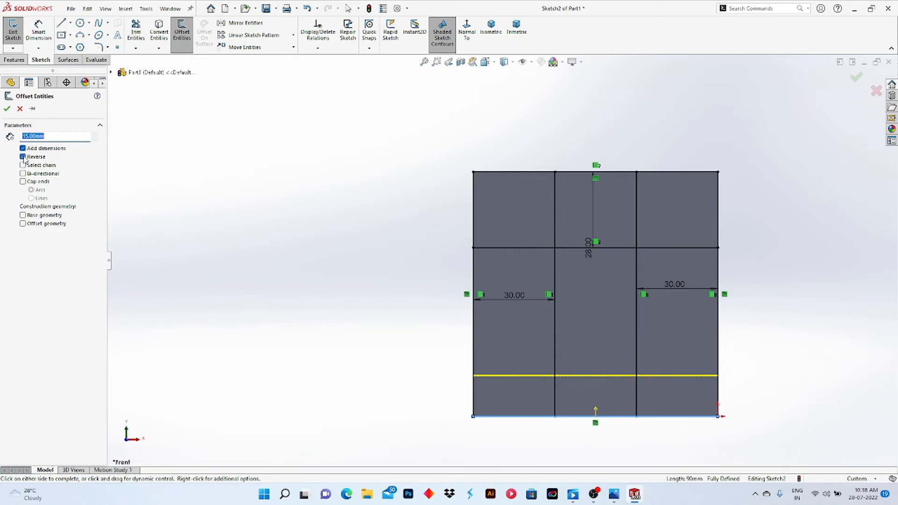
pyautogui.click(7, 109)
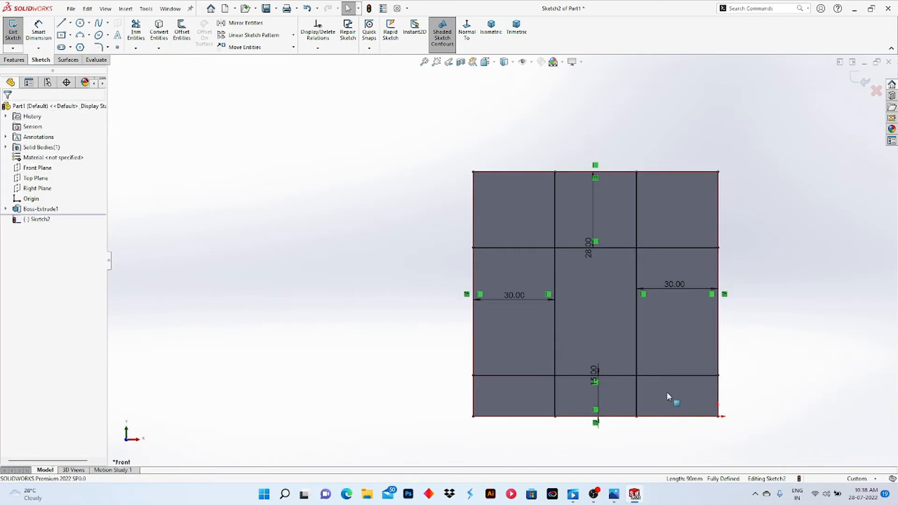
# Power-trim the square outline's segments around the upper-left and upper-right corners, outside the middle column
pyautogui.scroll(-4, 674, 384)
pyautogui.scroll(4, 640, 352)
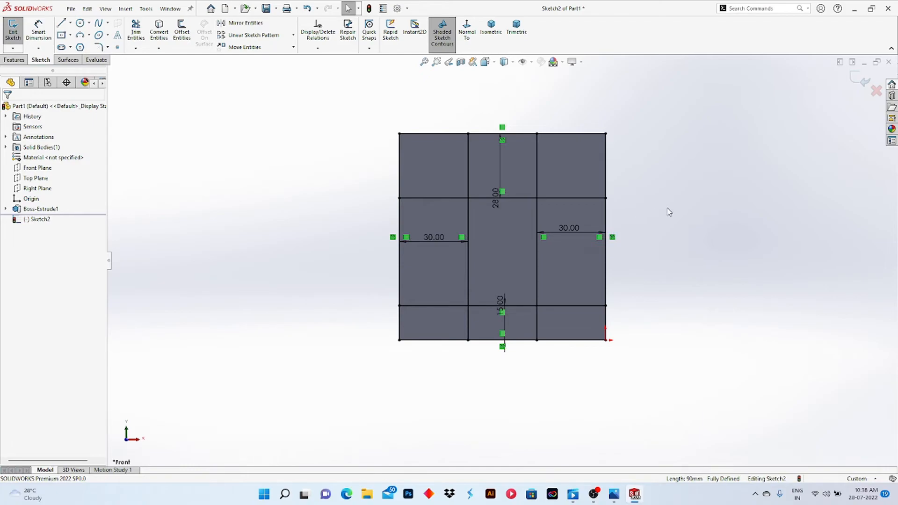
pyautogui.click(136, 32)
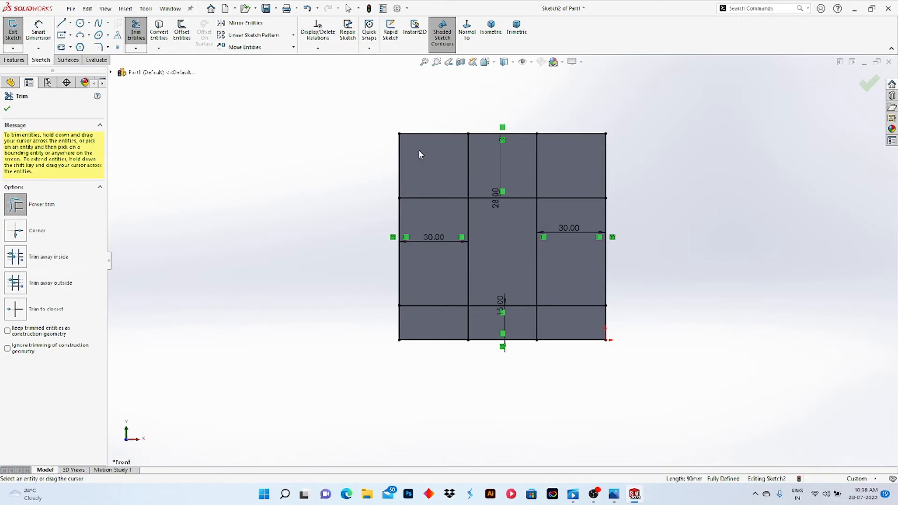
pyautogui.moveTo(375, 175); pyautogui.dragTo(423, 172)
pyautogui.moveTo(576, 131)
pyautogui.mouseDown()
pyautogui.moveTo(574, 167)
pyautogui.moveTo(625, 173)
pyautogui.mouseUp()
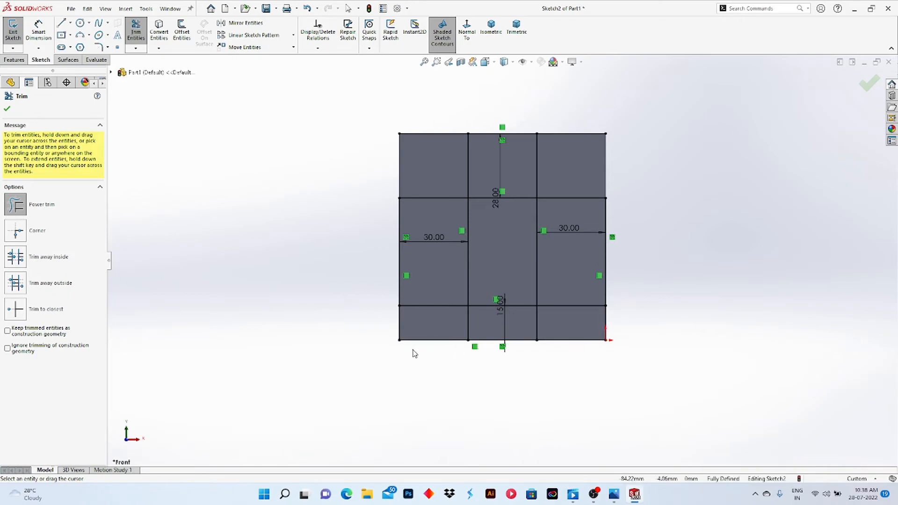
# Trim the 15 mm and 28 mm offset lines back to the middle column, along with the outline's outer bottom segments
pyautogui.moveTo(430, 333); pyautogui.dragTo(428, 300)
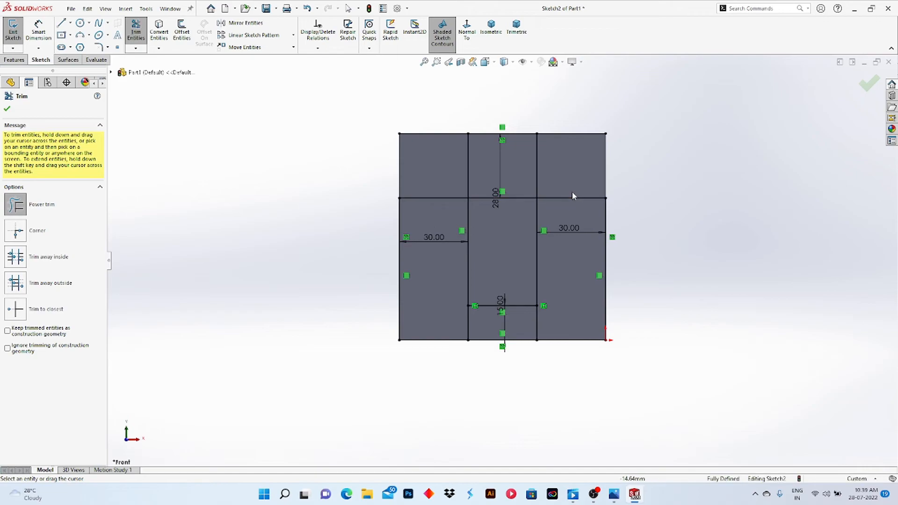
pyautogui.moveTo(576, 180); pyautogui.dragTo(574, 204)
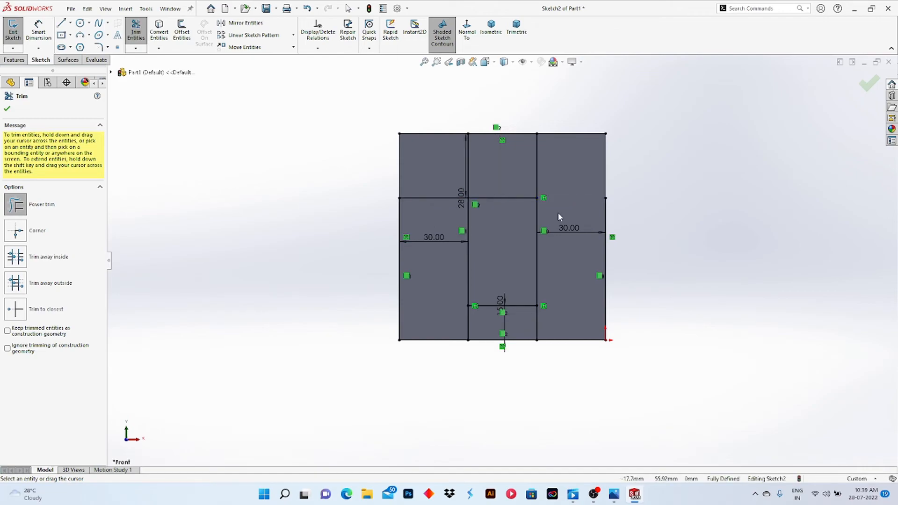
pyautogui.moveTo(427, 184); pyautogui.dragTo(427, 203)
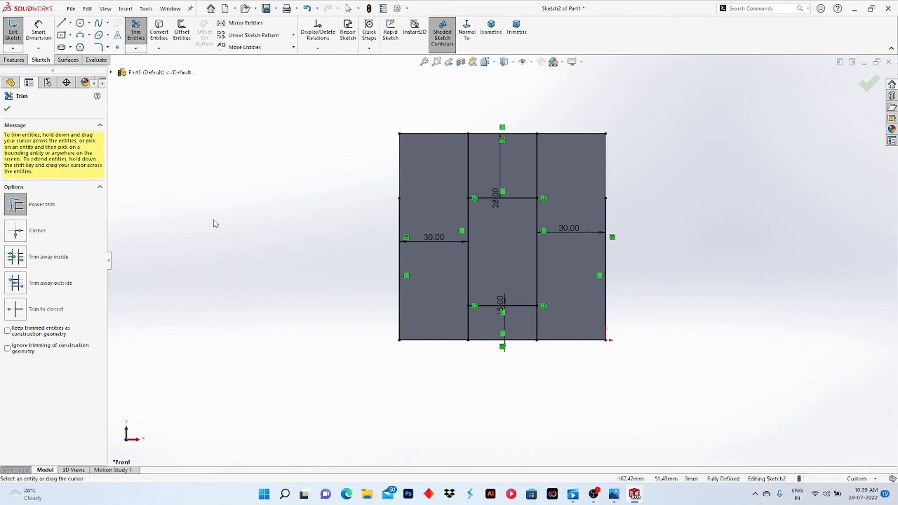
pyautogui.click(7, 109)
pyautogui.moveTo(232, 228)
pyautogui.mouseDown(button='middle')
pyautogui.moveTo(217, 220)
pyautogui.moveTo(236, 232)
pyautogui.moveTo(235, 251)
pyautogui.moveTo(220, 238)
pyautogui.moveTo(230, 237)
pyautogui.mouseUp(button='middle')
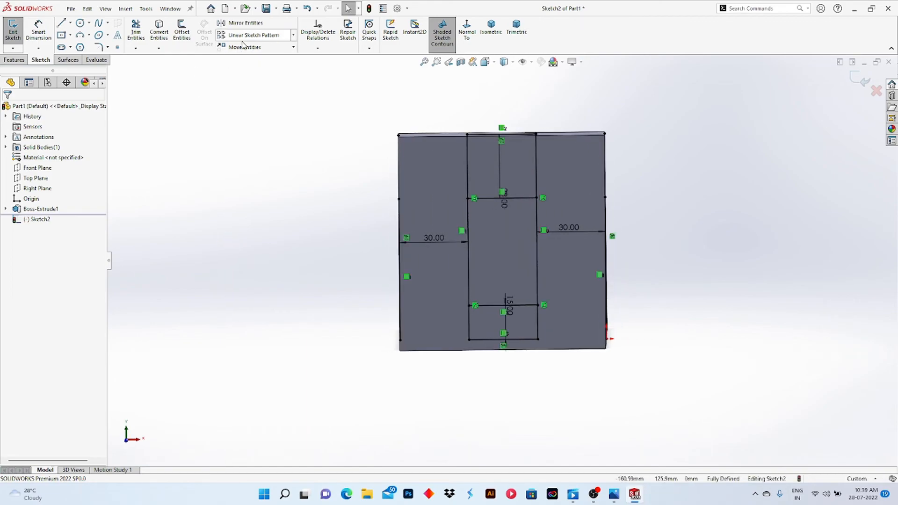
pyautogui.click(135, 29)
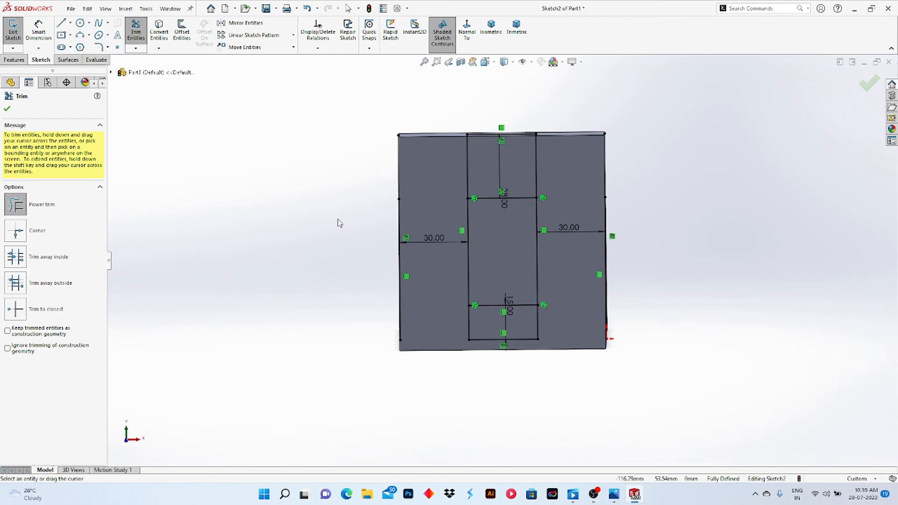
pyautogui.click(7, 109)
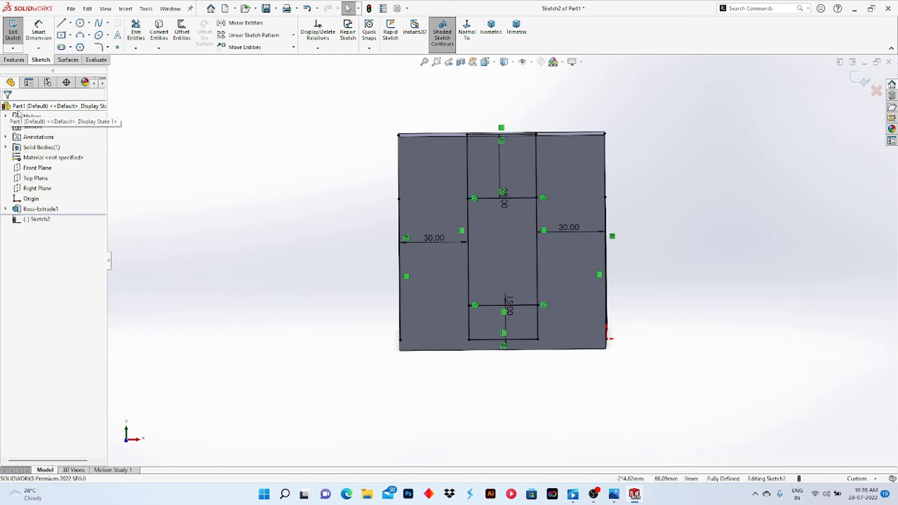
# Extrude-cut the middle column's upper and lower rectangular regions with the Through All - Both end condition
pyautogui.click(14, 60)
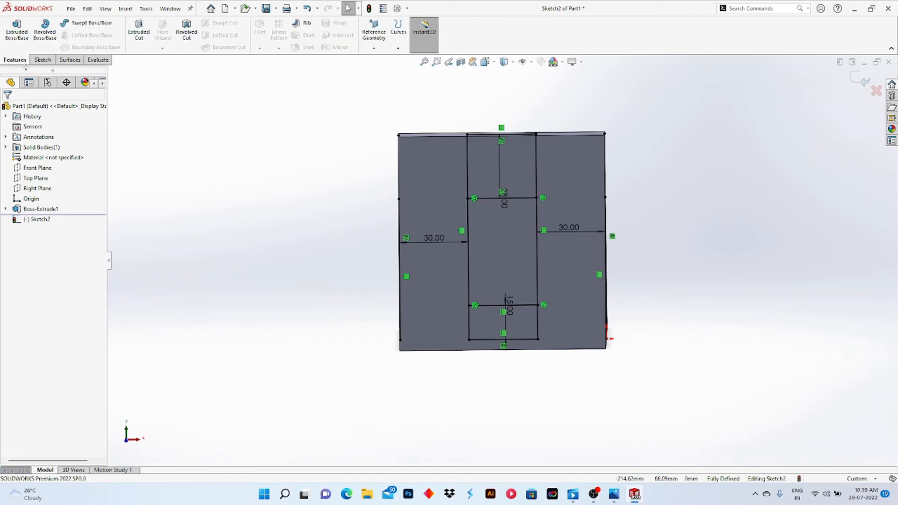
pyautogui.click(141, 38)
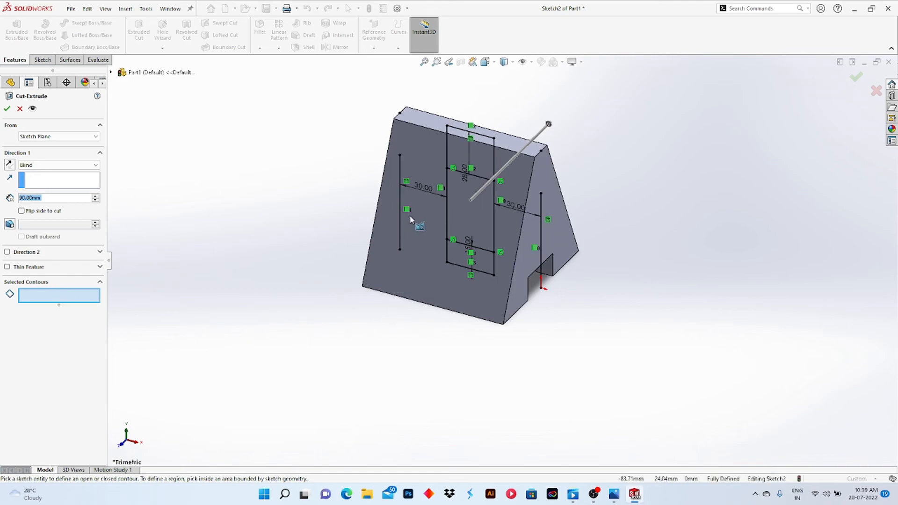
pyautogui.click(465, 263)
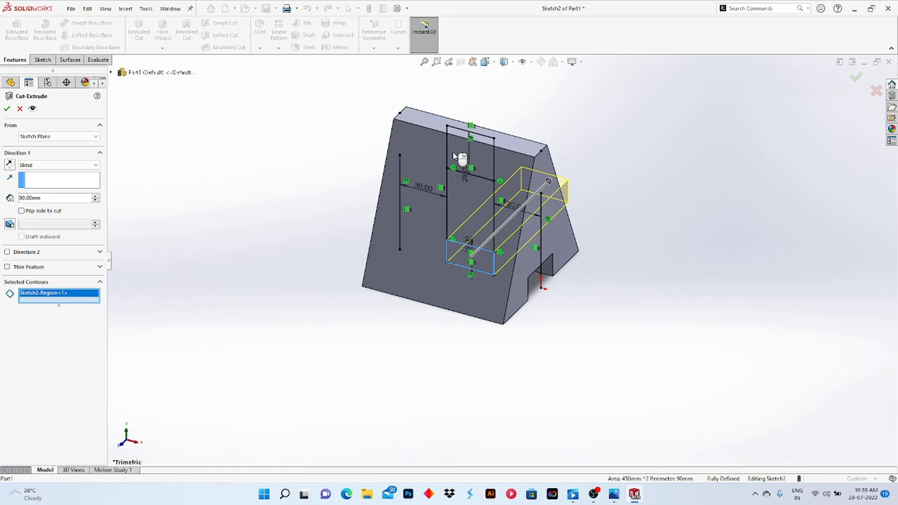
pyautogui.click(463, 181)
pyautogui.moveTo(237, 227)
pyautogui.mouseDown(button='middle')
pyautogui.moveTo(150, 217)
pyautogui.moveTo(196, 230)
pyautogui.moveTo(199, 208)
pyautogui.moveTo(187, 220)
pyautogui.mouseUp(button='middle')
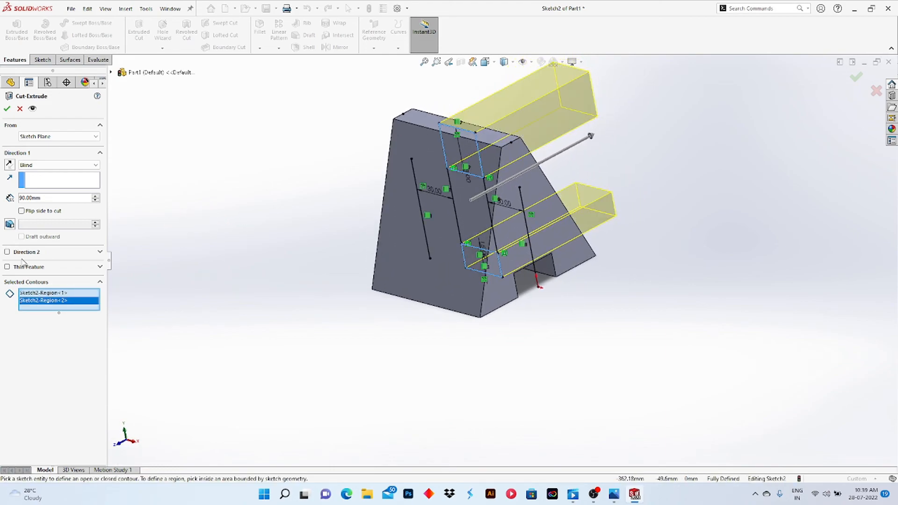
pyautogui.click(33, 163)
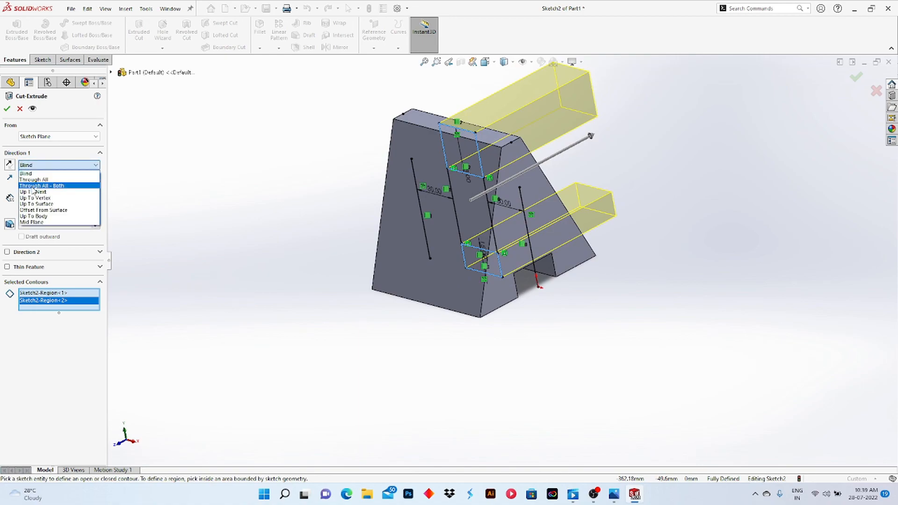
pyautogui.click(34, 185)
pyautogui.moveTo(186, 215); pyautogui.dragTo(209, 239, button='middle')
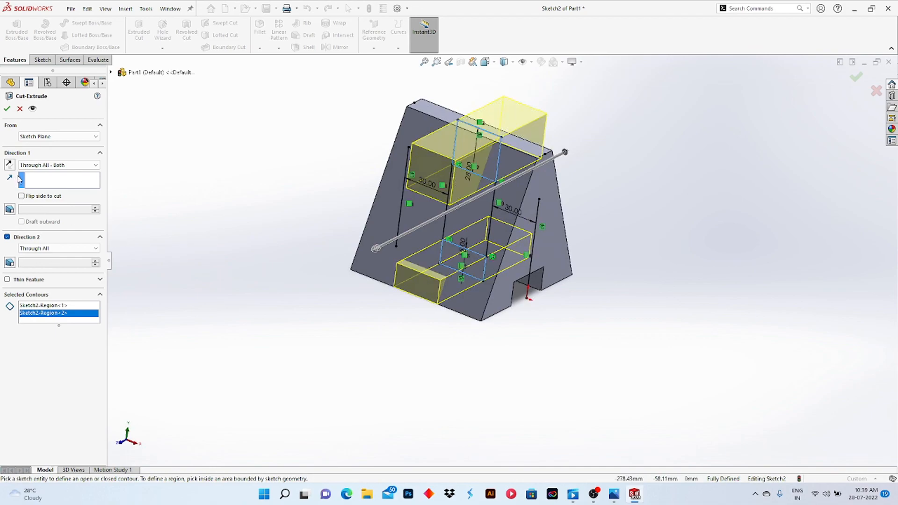
pyautogui.click(6, 113)
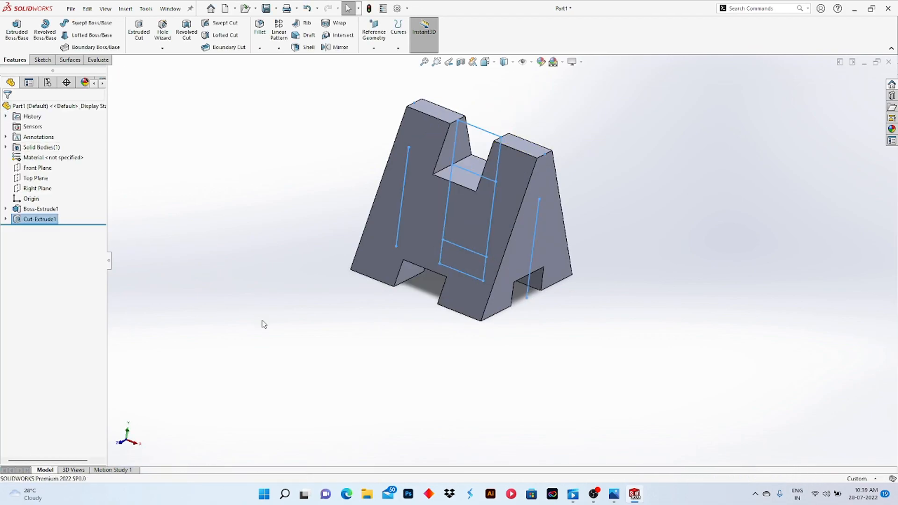
pyautogui.moveTo(389, 361); pyautogui.dragTo(353, 332, button='middle')
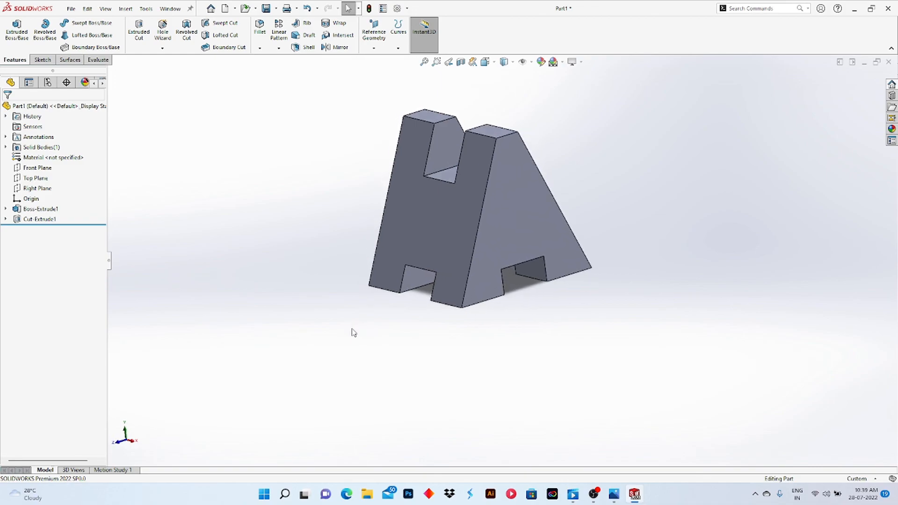